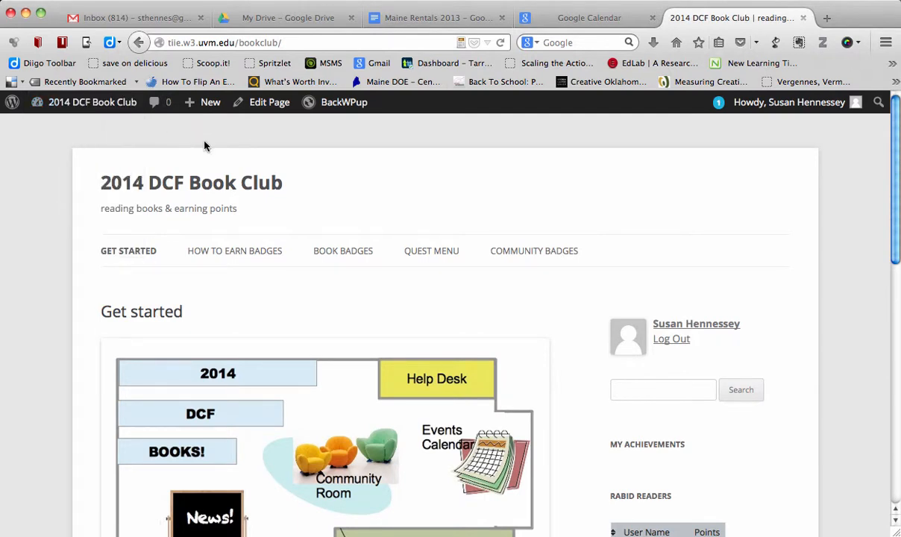
- Open the Book Badges page of the book club site and look through the listed books and their points
scroll(205, 146, "down", 1)
mouse_move(235, 378)
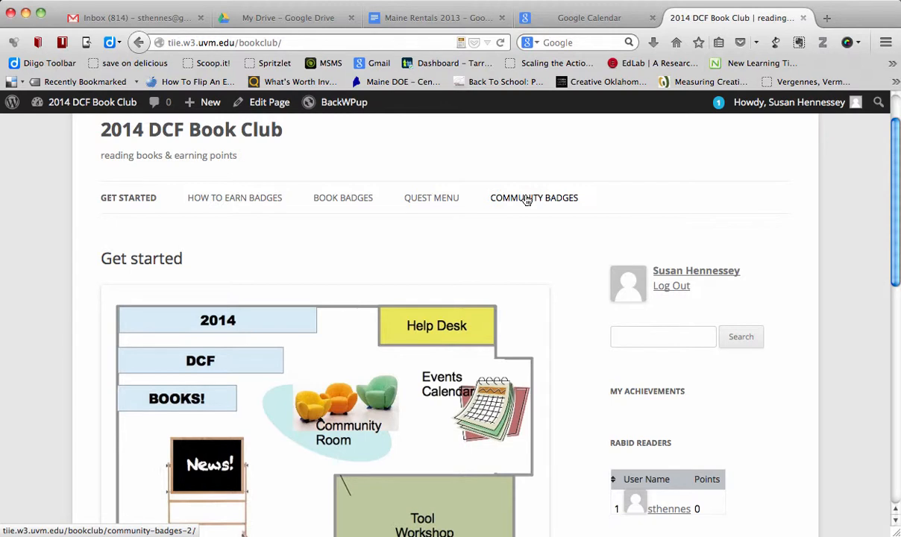
left_click(322, 205)
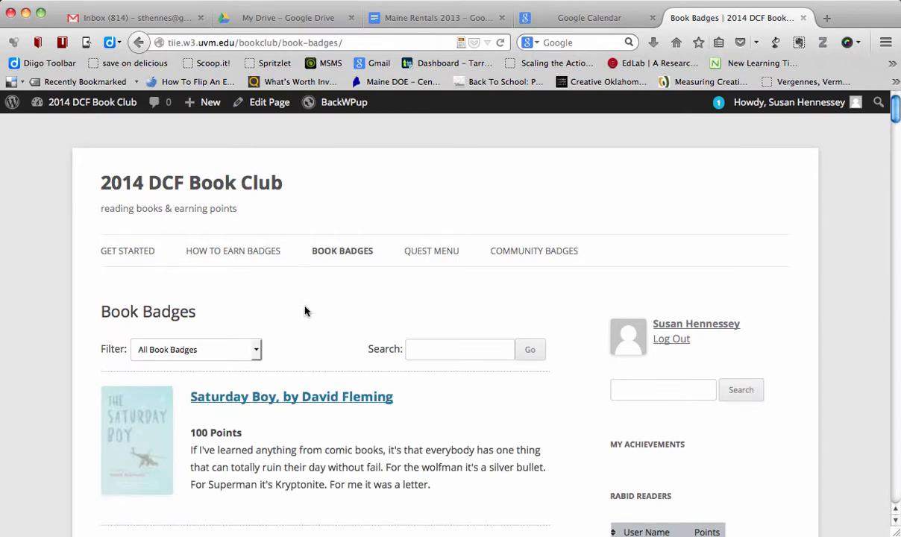
scroll(306, 312, "down", 3)
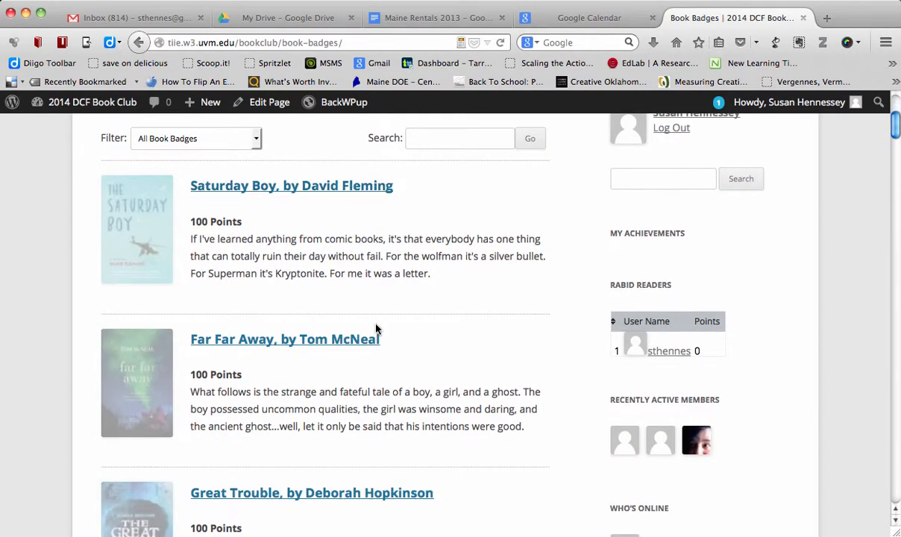
scroll(376, 328, "down", 5)
scroll(376, 328, "down", 3)
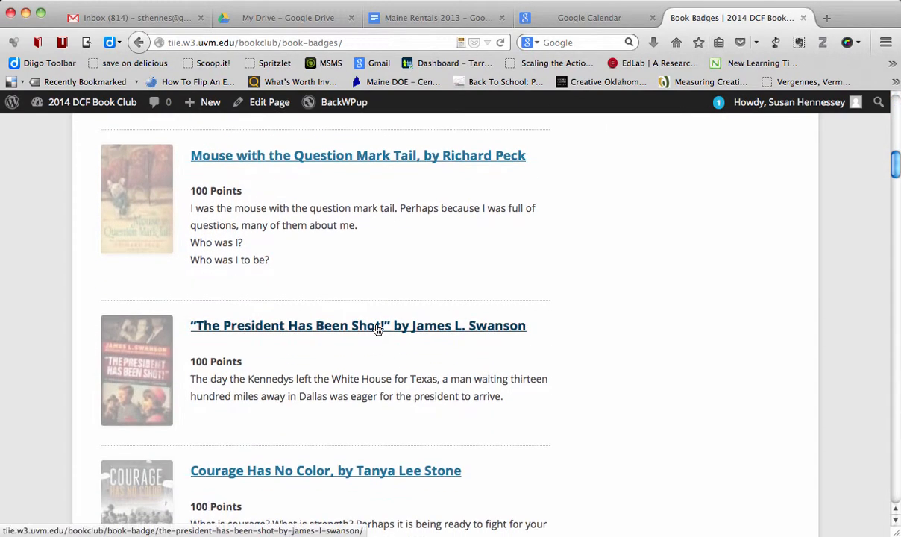
scroll(376, 248, "up", 6)
scroll(377, 246, "up", 4)
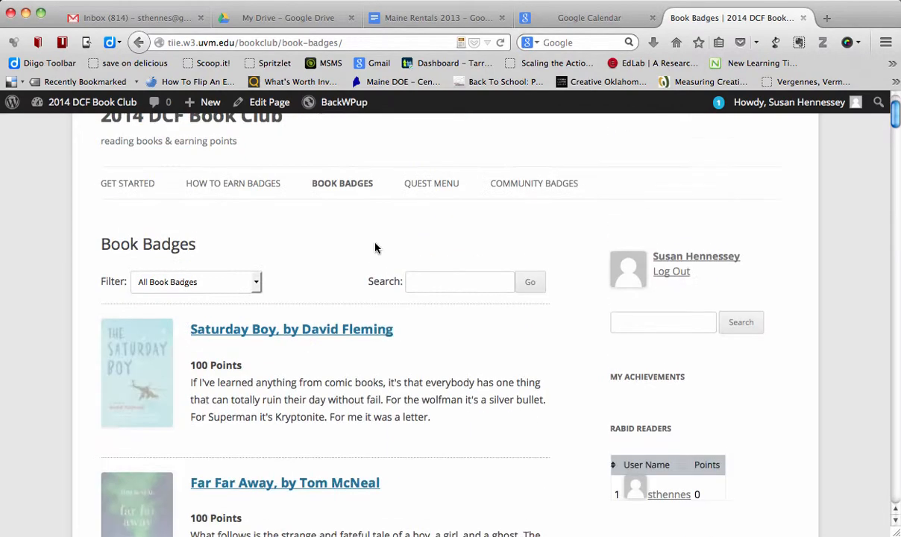
- Examine the Saturday Boy and Far Far Away book badge pages, including the quest requirement and the submission form
left_click(341, 341)
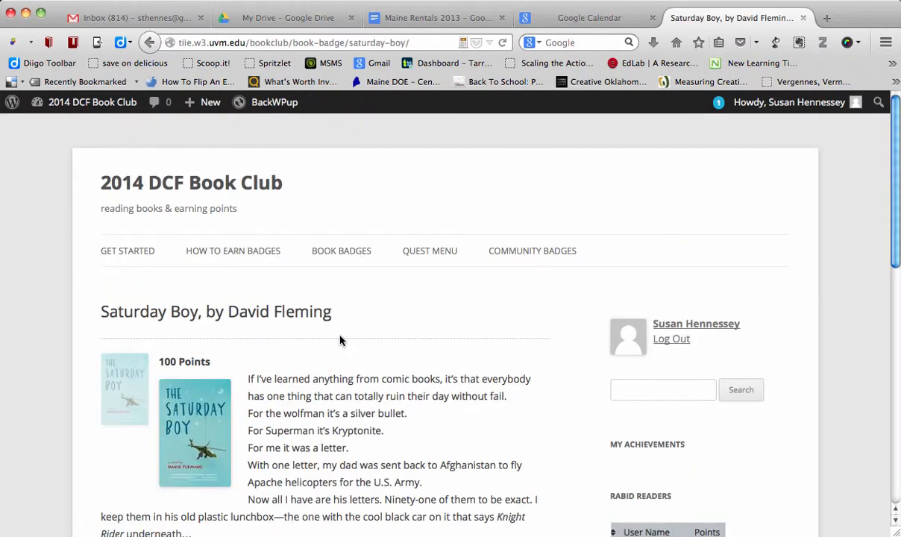
scroll(363, 395, "down", 3)
scroll(363, 396, "down", 1)
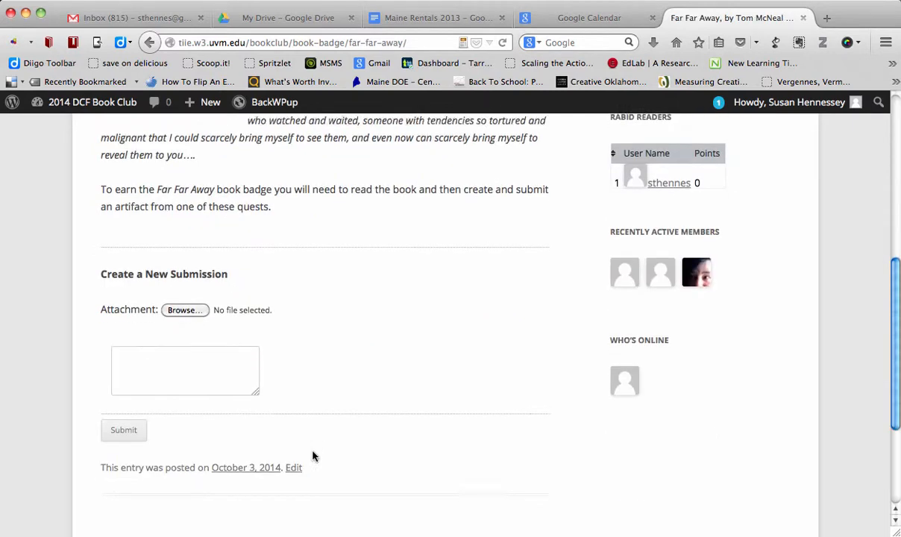
scroll(314, 456, "up", 2)
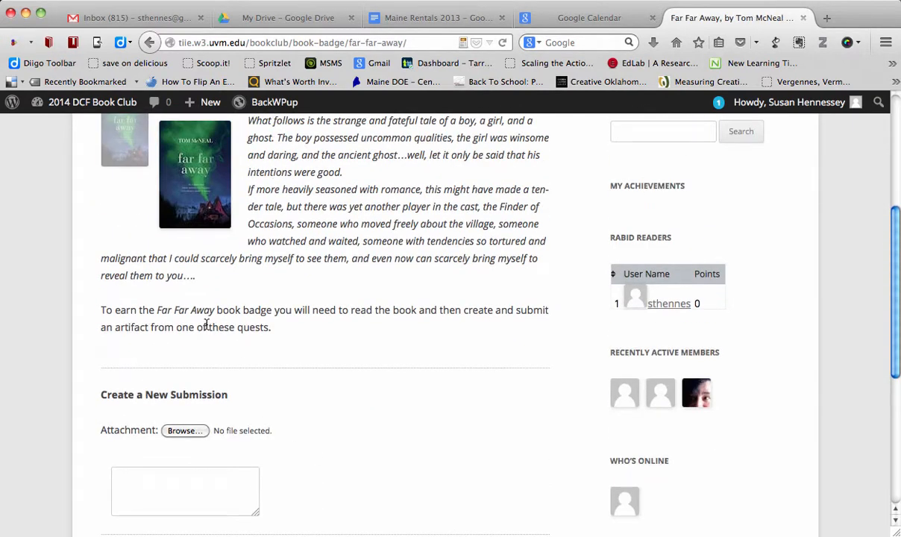
left_click_drag(209, 327, 270, 332)
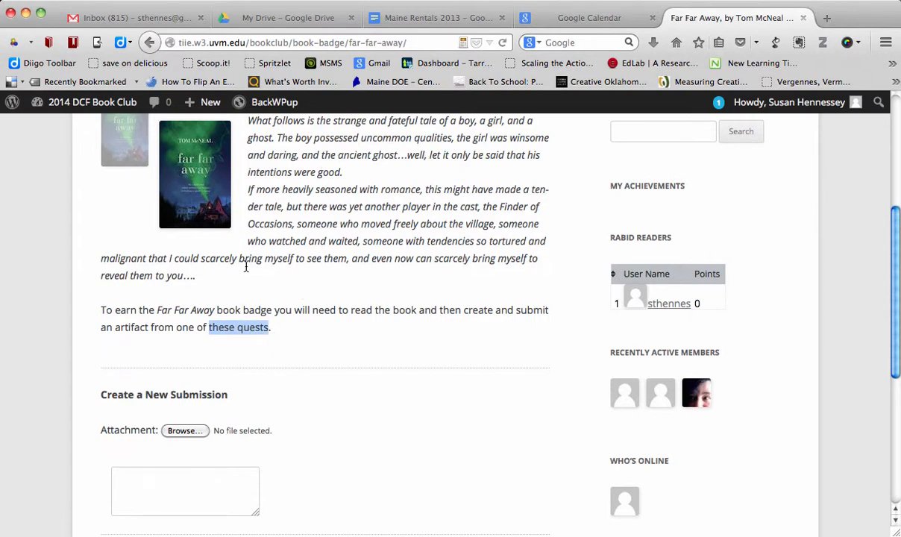
left_click(255, 330)
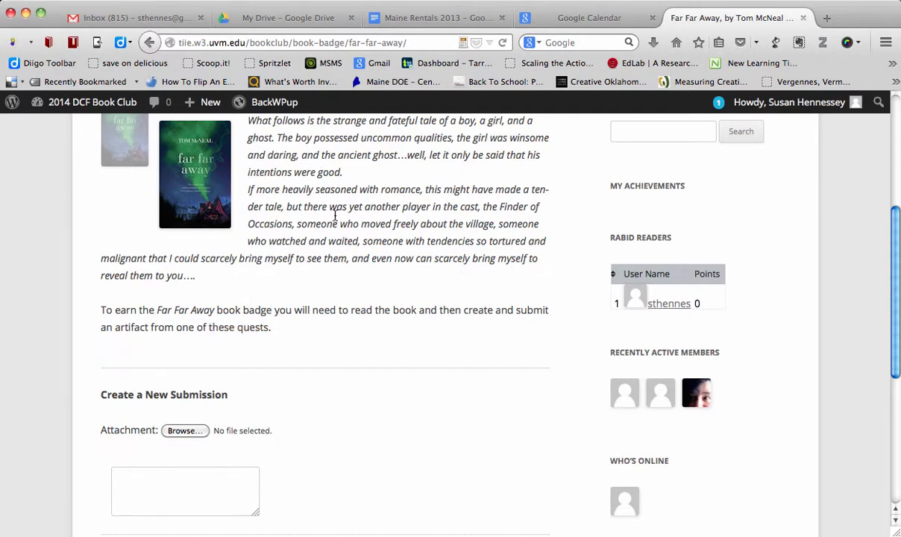
- Open the Quest Menu and review the quest descriptions from Cartographer through Big Screen Designer
scroll(320, 205, "up", 5)
left_click(438, 257)
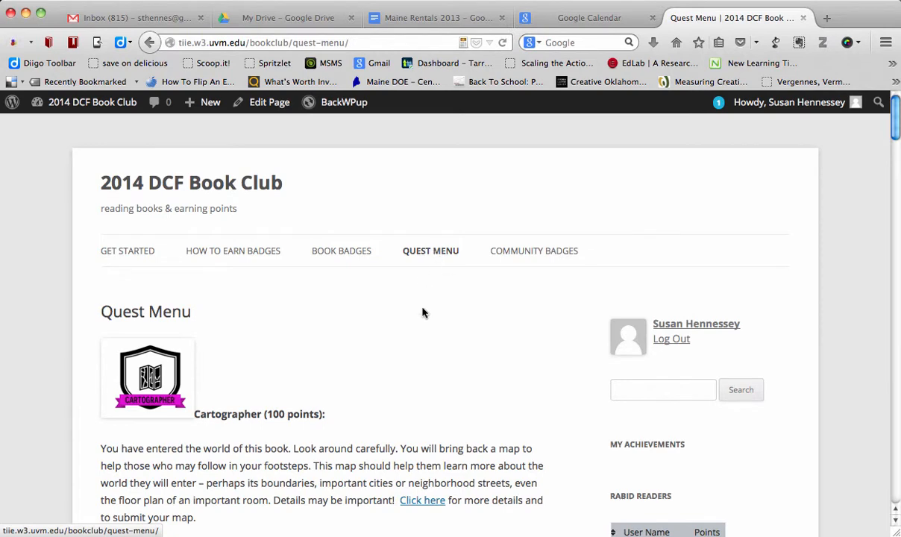
scroll(419, 329, "down", 2)
scroll(419, 329, "down", 3)
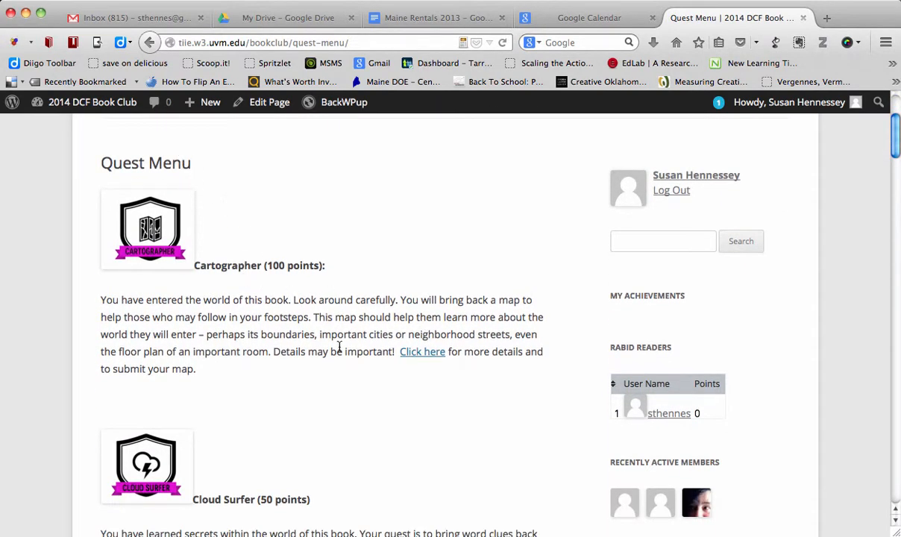
scroll(340, 347, "down", 10)
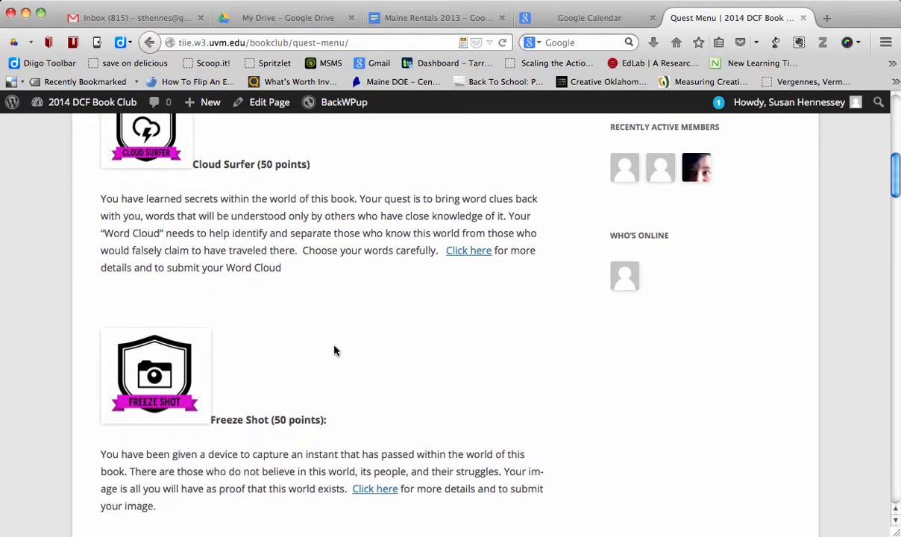
scroll(335, 351, "down", 10)
scroll(335, 348, "down", 3)
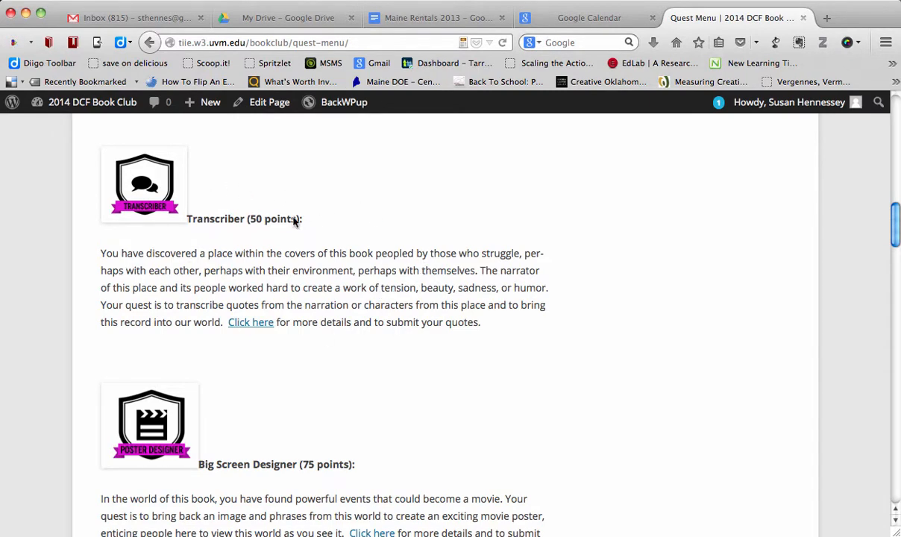
- Open the Transcriber quest's details and examine its instructions and submission form
left_click(258, 322)
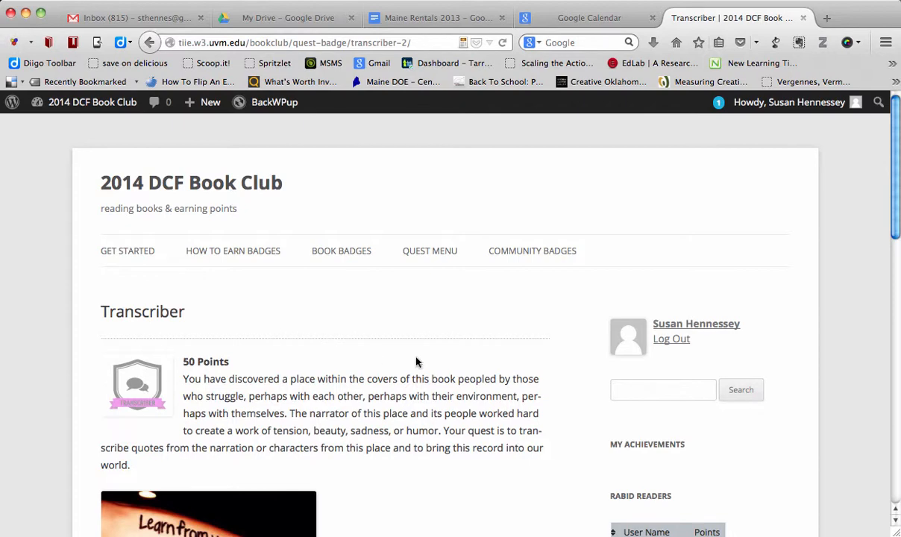
scroll(417, 362, "down", 5)
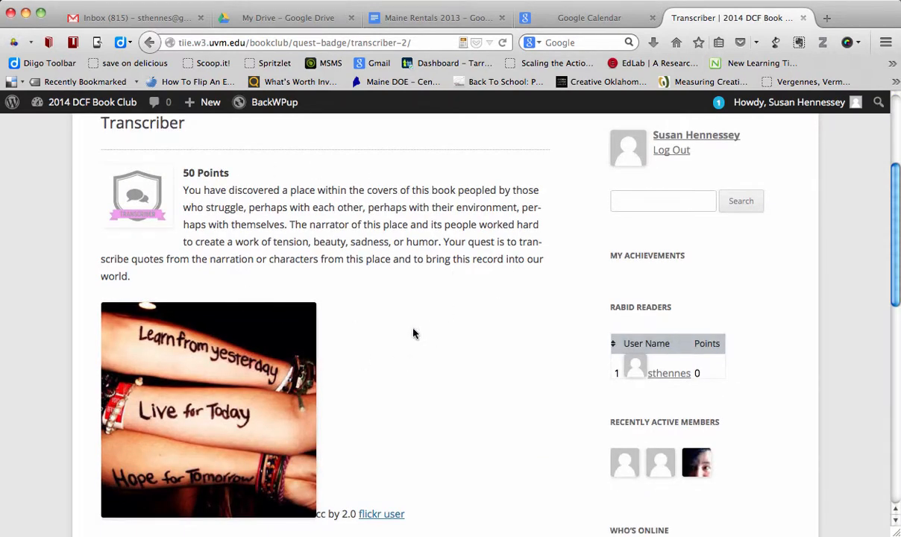
scroll(451, 268, "down", 7)
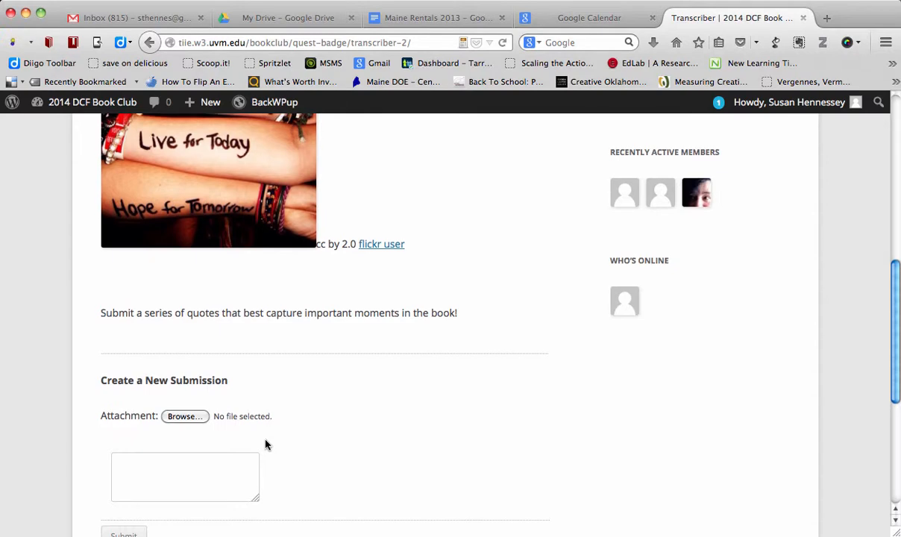
- Open the Community Badges page and examine the Snapshot badge's details and submission form
scroll(265, 445, "up", 6)
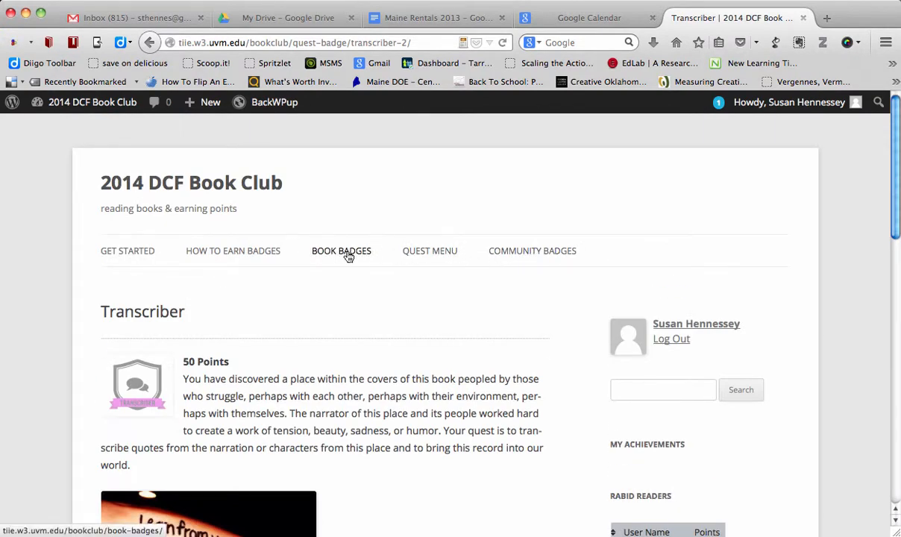
left_click(534, 254)
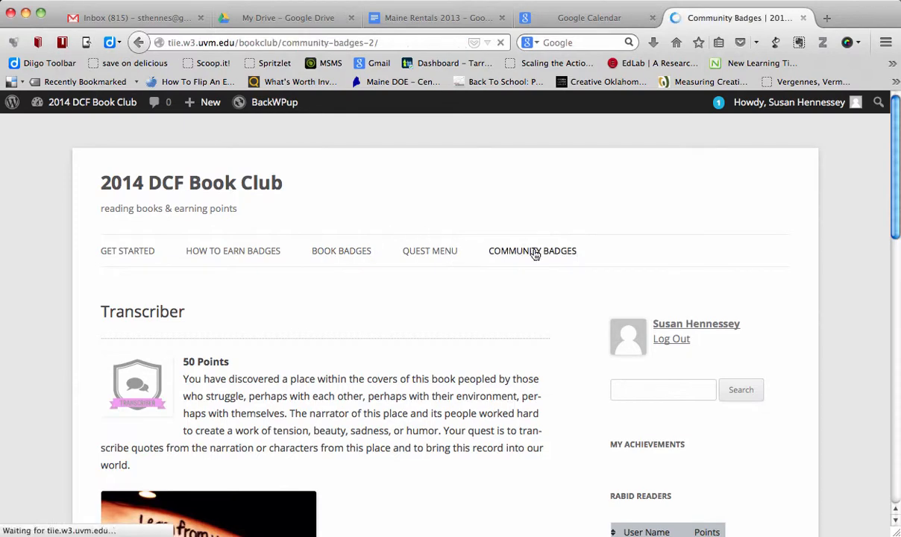
scroll(451, 317, "down", 5)
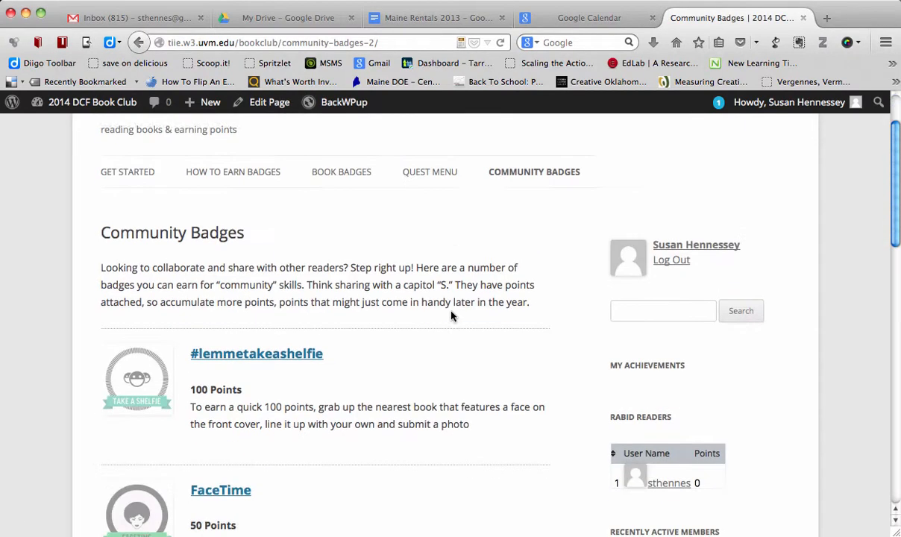
scroll(451, 316, "down", 6)
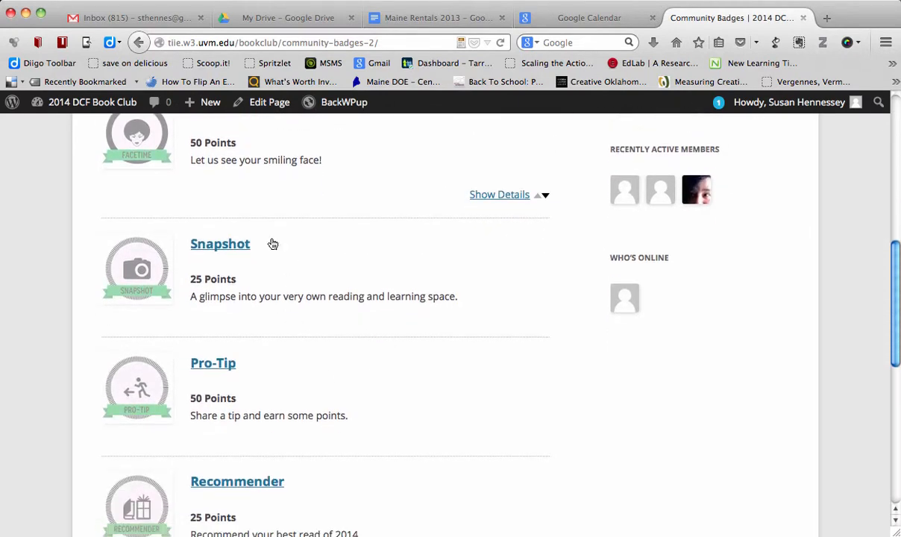
left_click(234, 245)
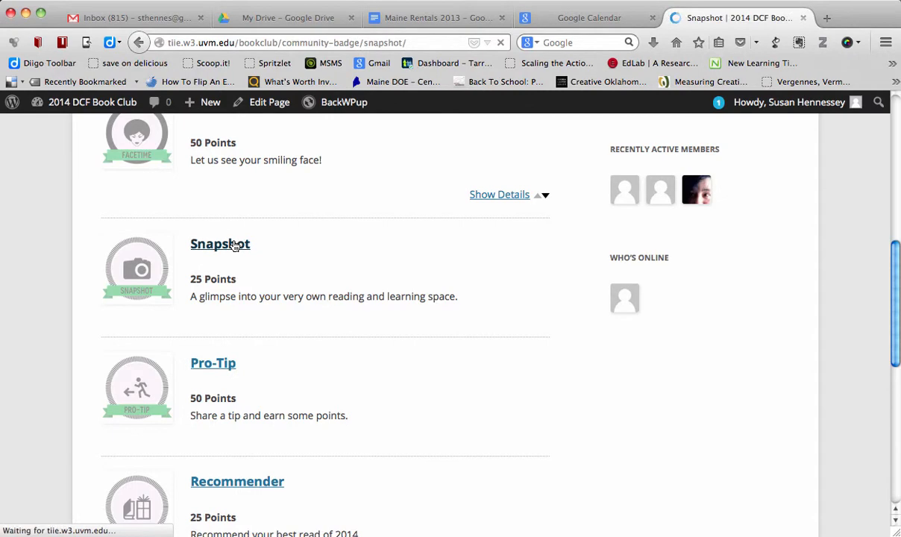
scroll(441, 369, "down", 15)
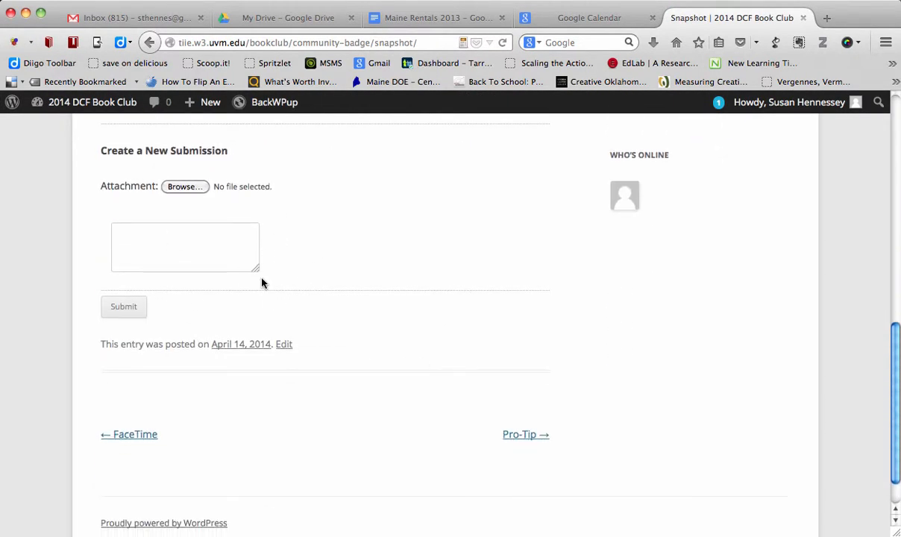
- Go to the WordPress admin Dashboard of the 2014 DCF Book Club site
scroll(261, 281, "up", 15)
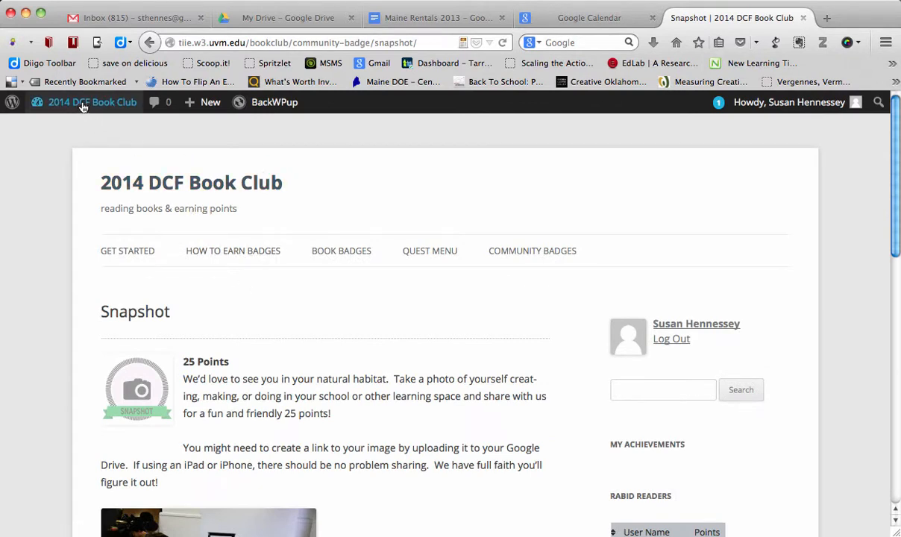
mouse_move(75, 102)
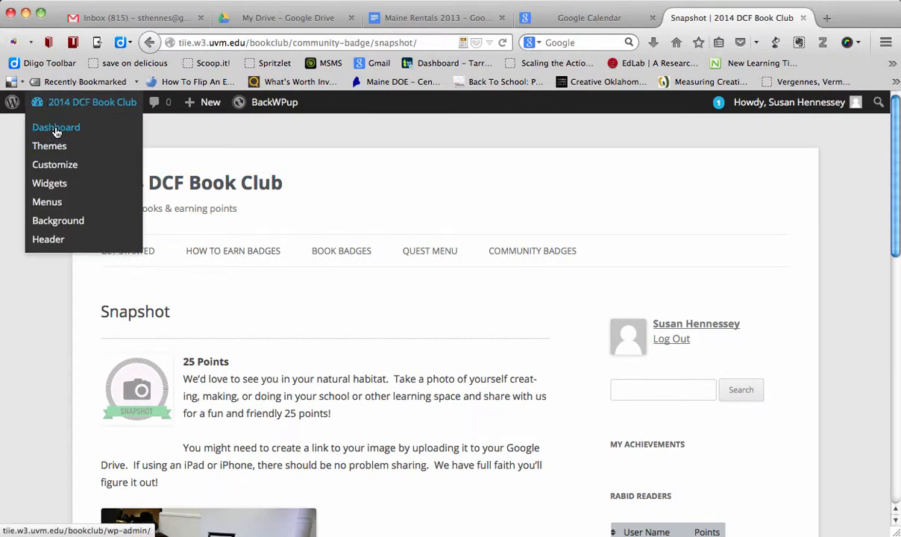
left_click(56, 130)
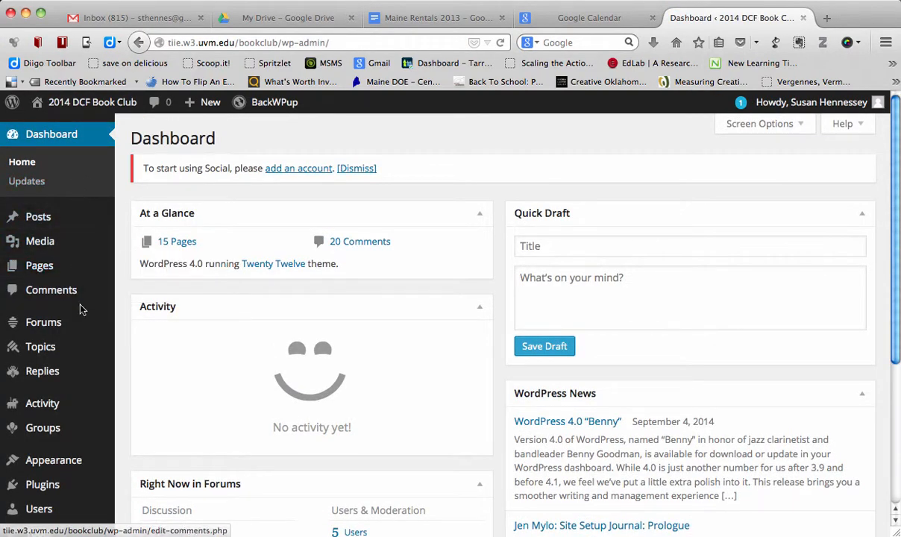
- Open the BadgeOS section of the site administration
scroll(75, 291, "down", 5)
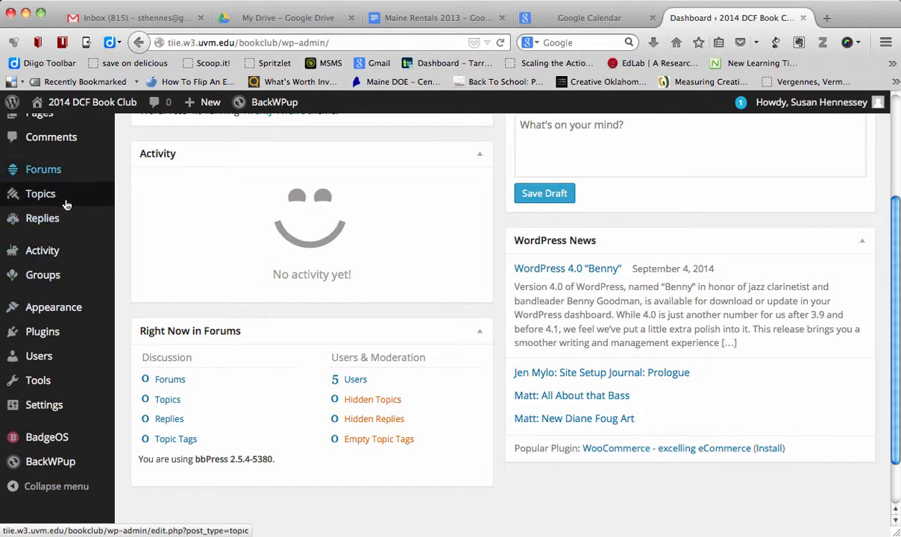
mouse_move(56, 359)
scroll(55, 366, "down", 1)
scroll(54, 365, "down", 1)
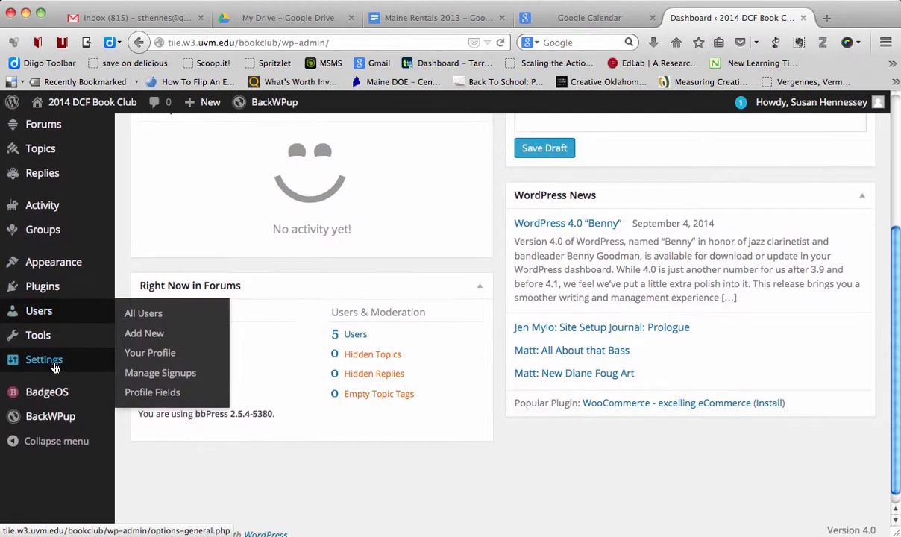
mouse_move(59, 336)
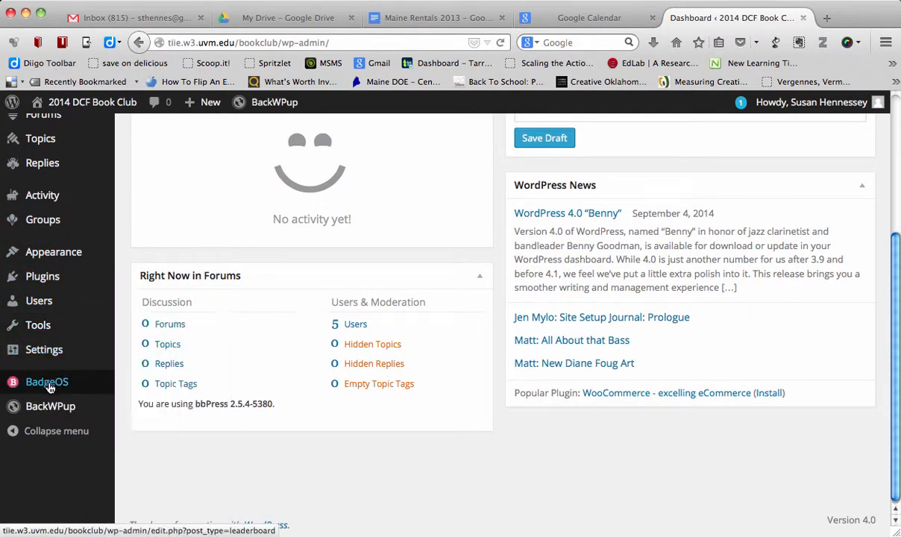
mouse_move(51, 388)
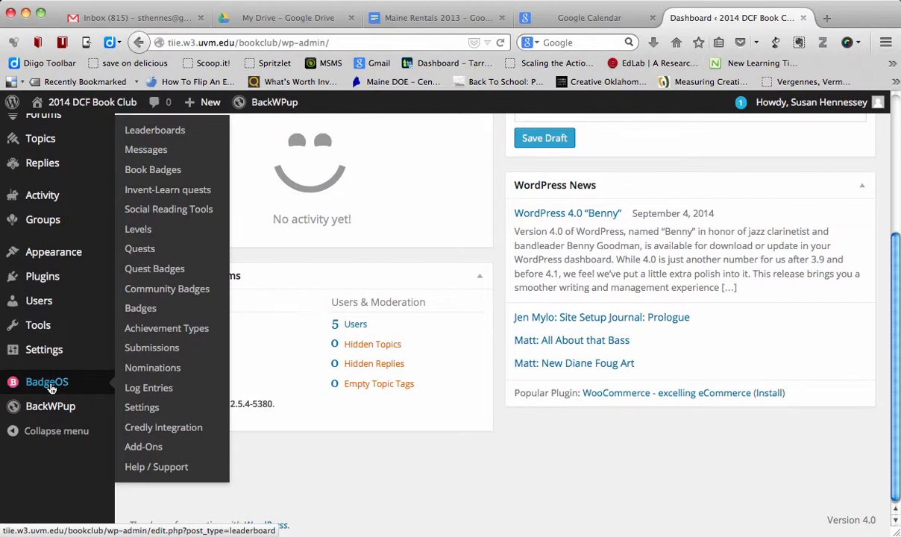
left_click(50, 388)
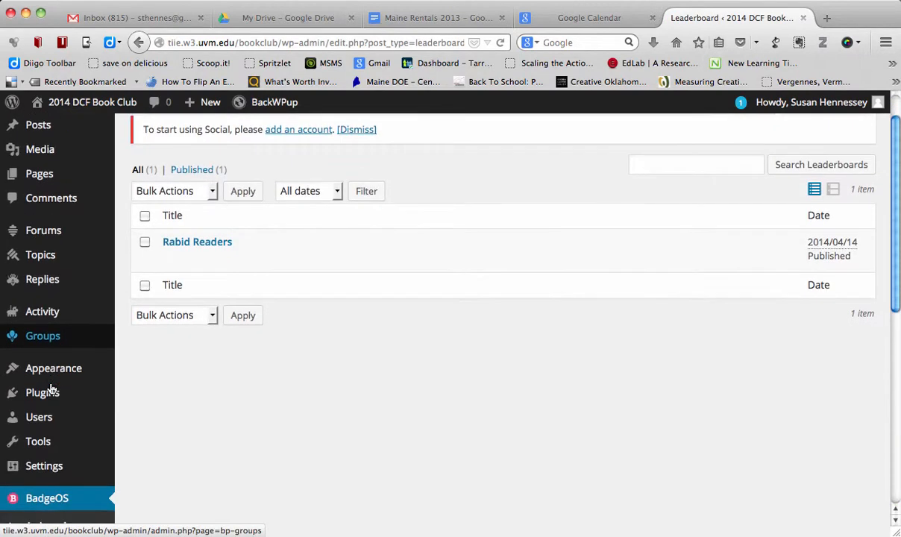
- Go to the BadgeOS Quest Badges list and open the Fan Art badge for editing
scroll(50, 388, "down", 10)
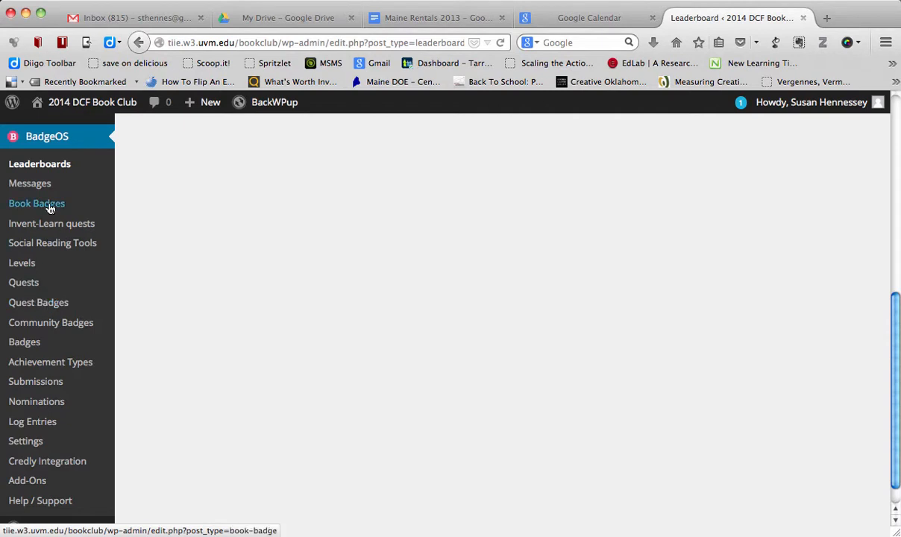
left_click(52, 304)
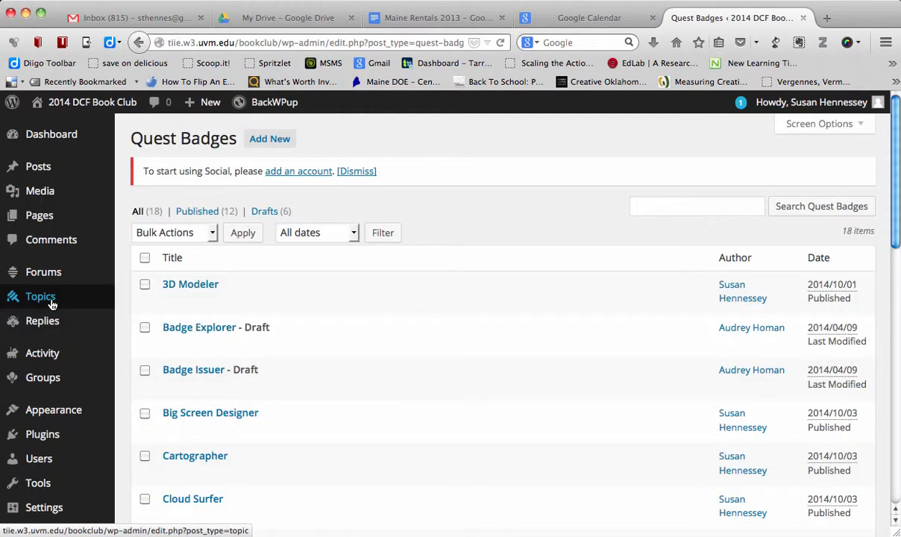
scroll(185, 368, "down", 5)
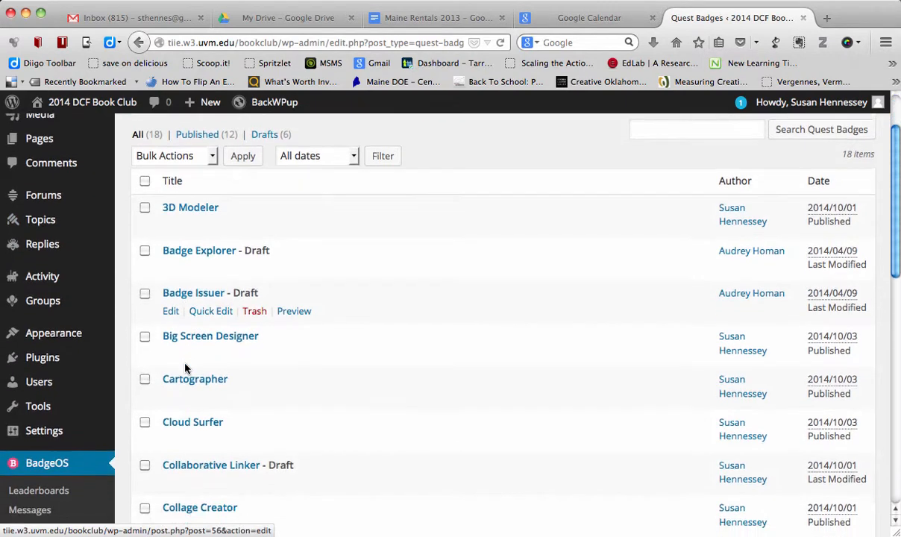
scroll(185, 367, "down", 6)
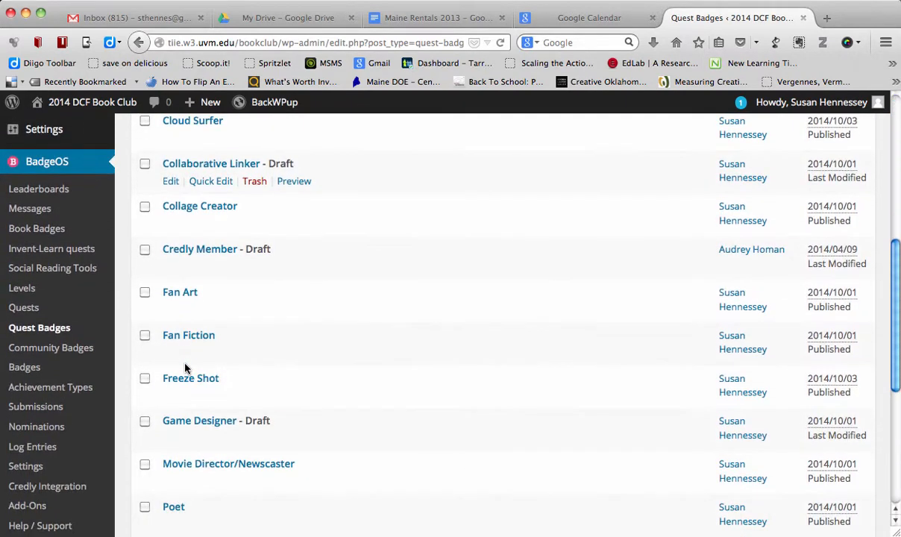
scroll(186, 367, "up", 2)
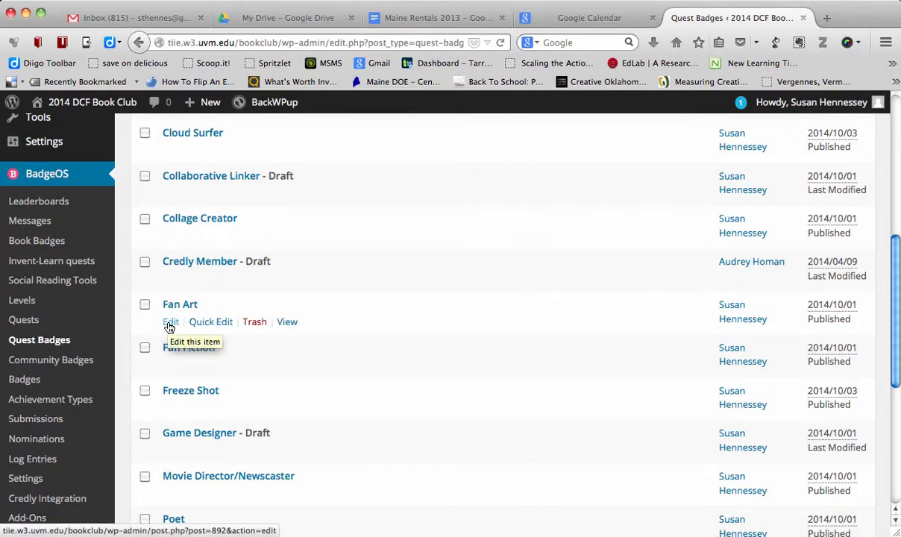
left_click(170, 326)
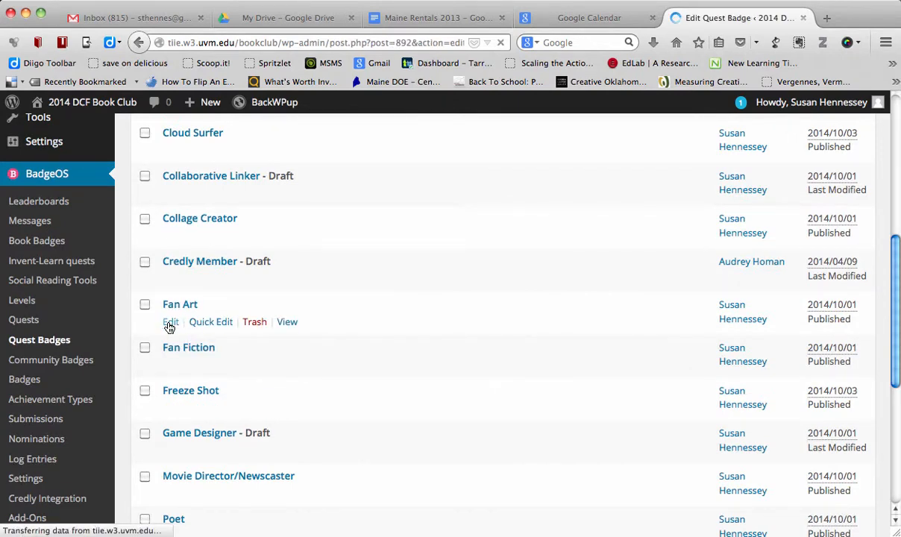
- Browse the badge images in the media library from the Fan Art description editor and close it without inserting anything
scroll(311, 352, "down", 2)
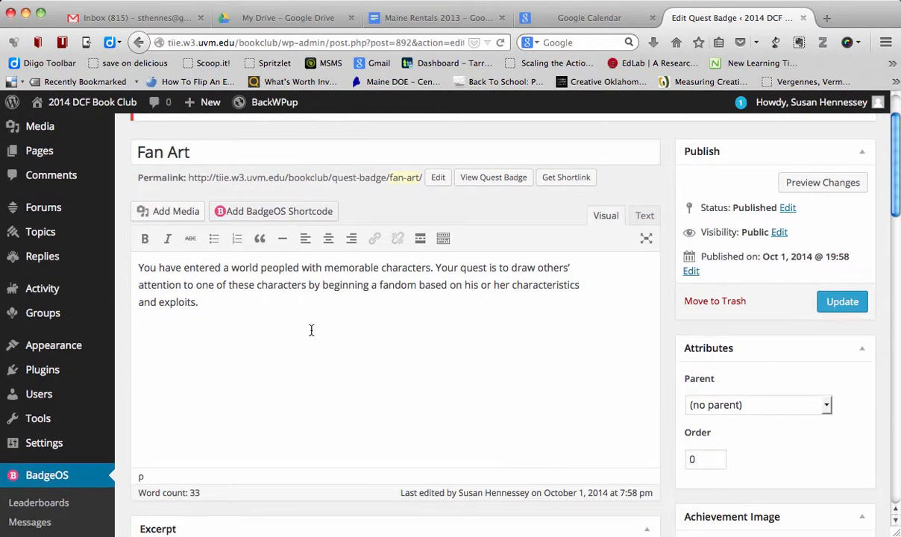
scroll(312, 331, "down", 5)
scroll(312, 331, "up", 4)
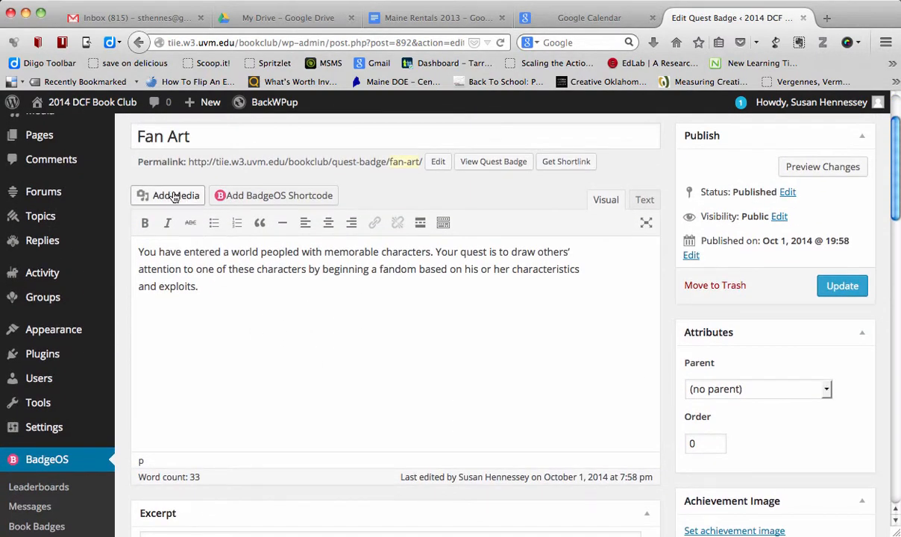
left_click(175, 196)
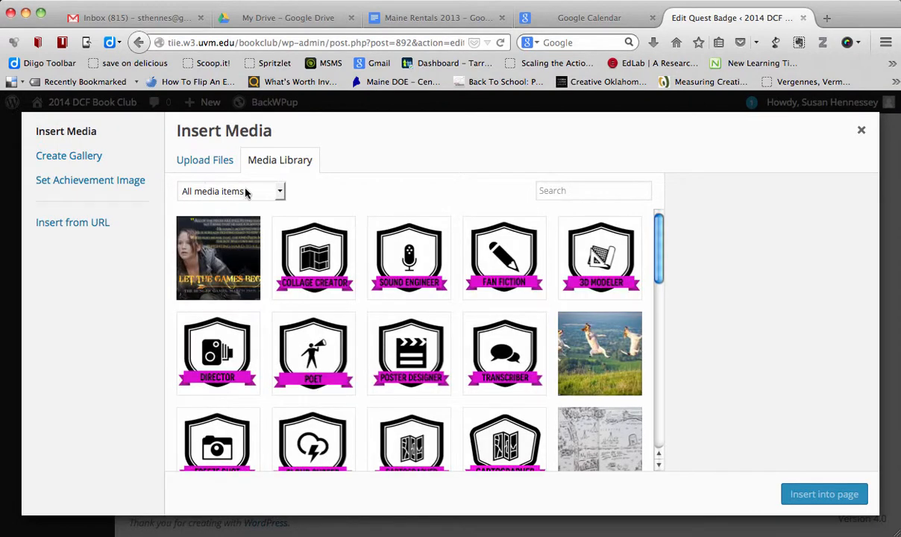
scroll(373, 321, "down", 5)
scroll(394, 329, "up", 5)
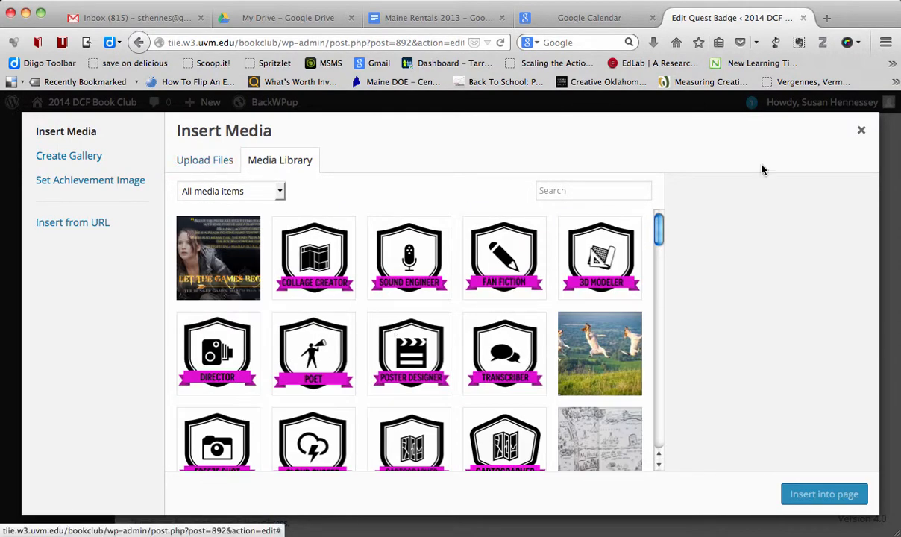
left_click(862, 132)
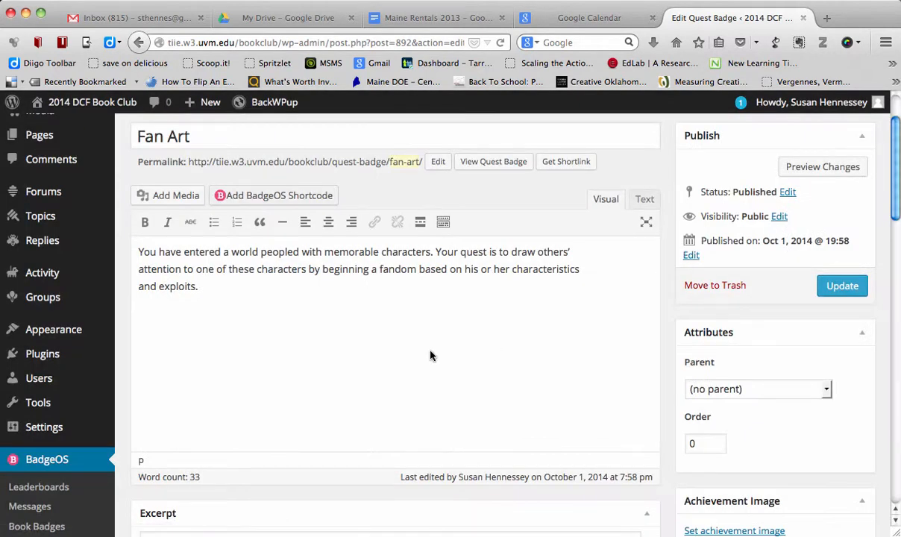
- Select Submission (Reviewed) as the way the Fan Art badge is earned in its achievement data
scroll(303, 377, "up", 2)
scroll(303, 378, "down", 1)
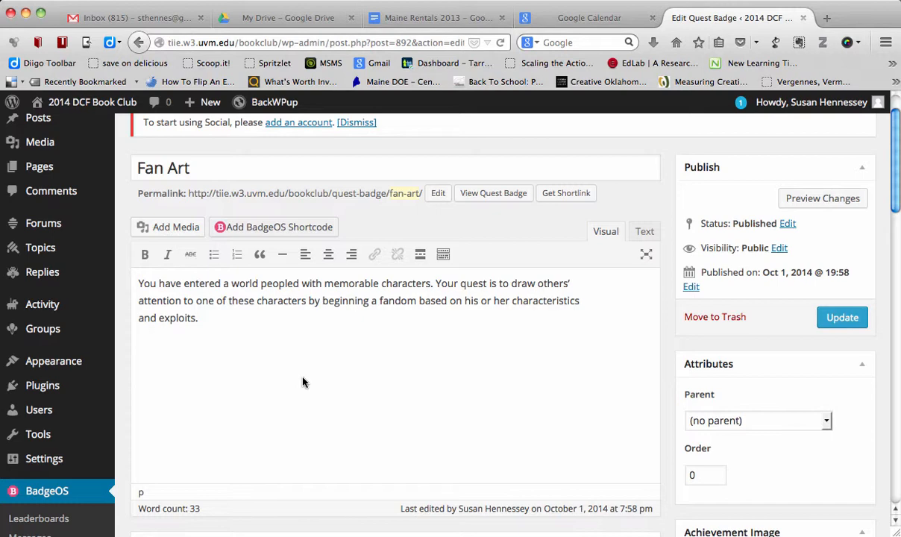
scroll(303, 382, "down", 7)
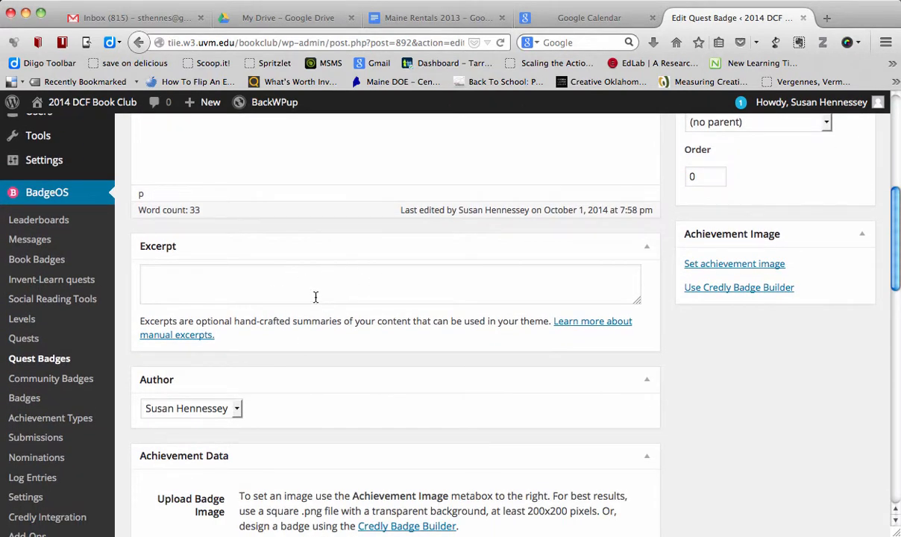
scroll(315, 297, "down", 9)
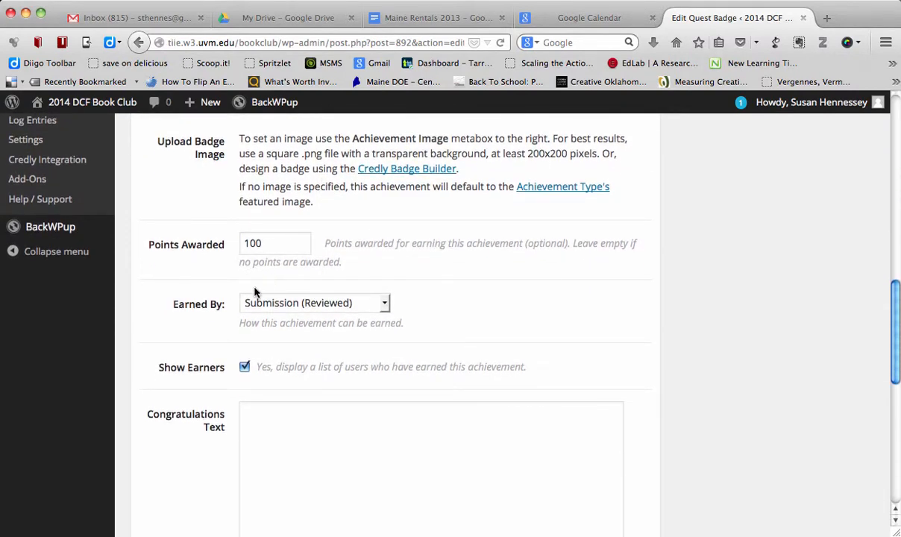
left_click(287, 304)
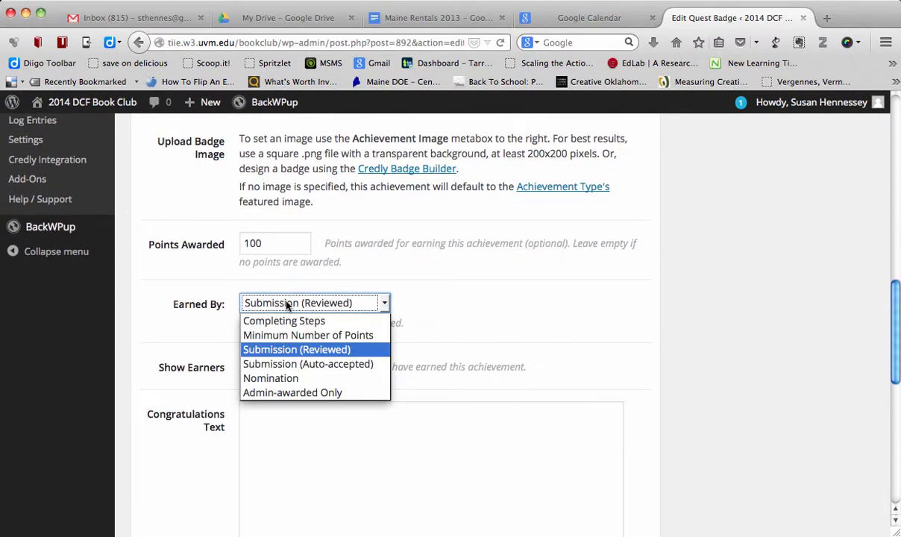
left_click(293, 355)
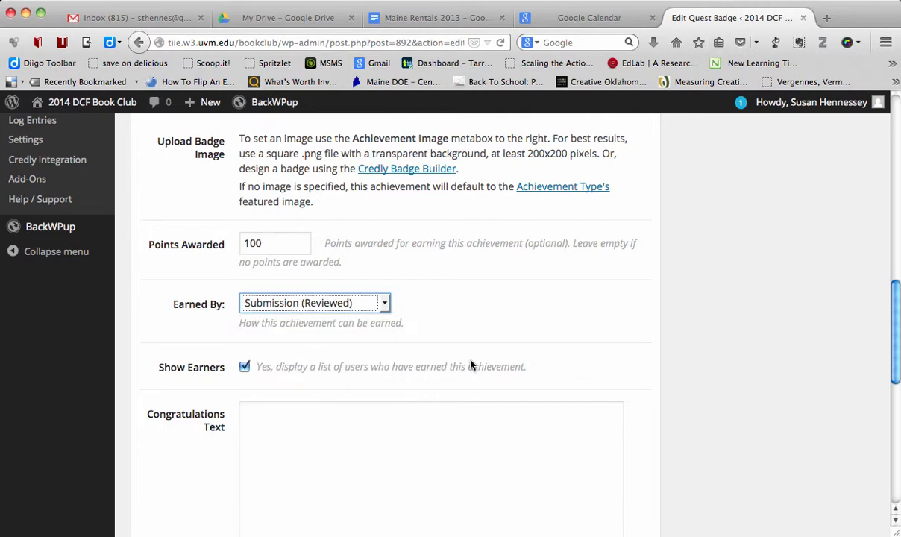
- Examine the Fan Art badge's congratulations text, maximum earnings and sharing settings without changing them
scroll(472, 363, "down", 3)
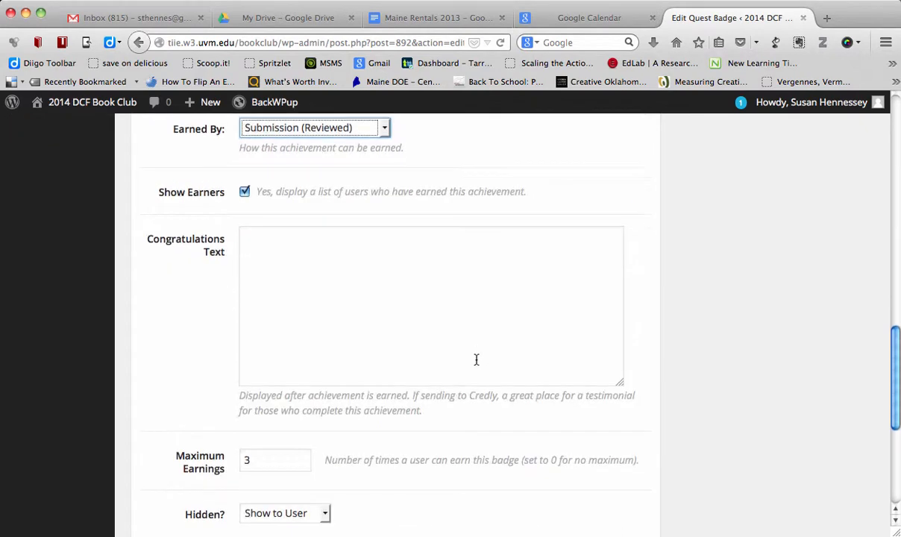
left_click(320, 291)
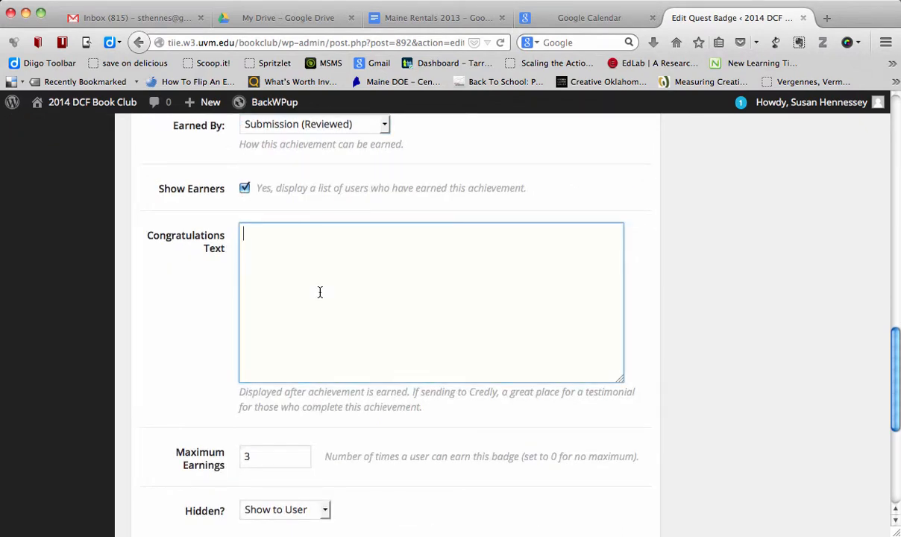
scroll(320, 291, "down", 5)
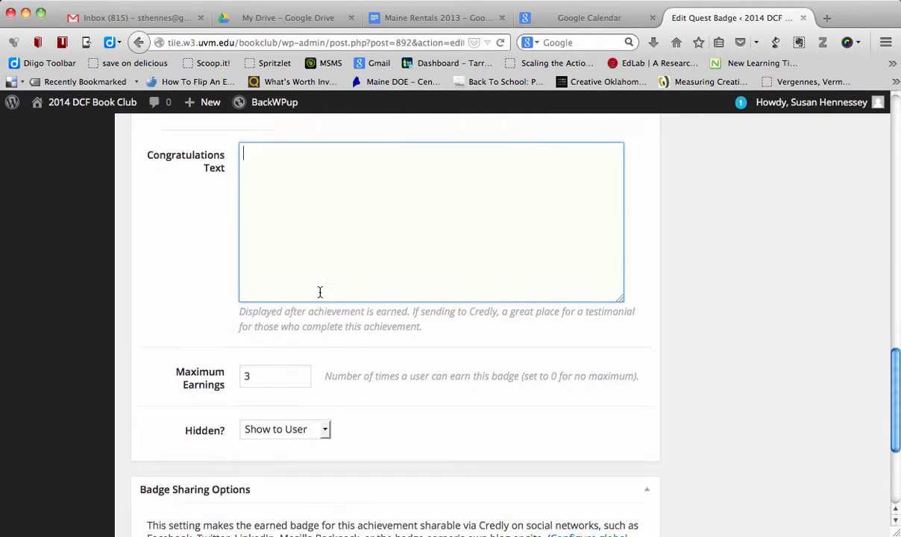
left_click(247, 304)
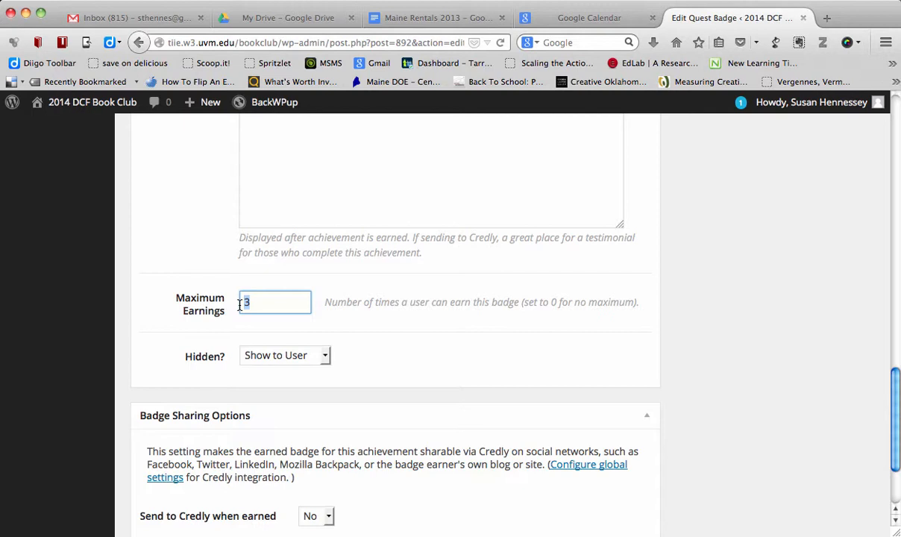
left_click(284, 320)
- Review the Fan Art badge's settings and achievement image options once more and update the badge
scroll(382, 332, "up", 20)
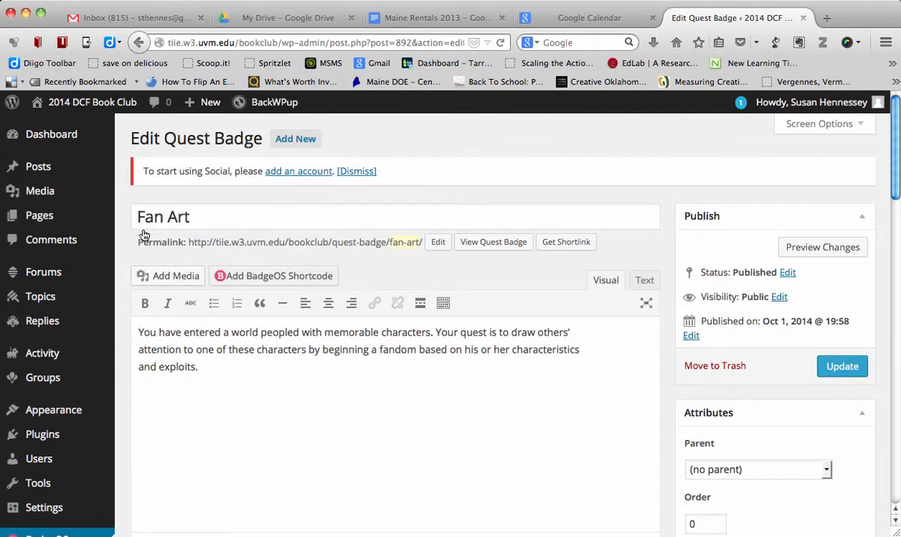
scroll(299, 390, "down", 15)
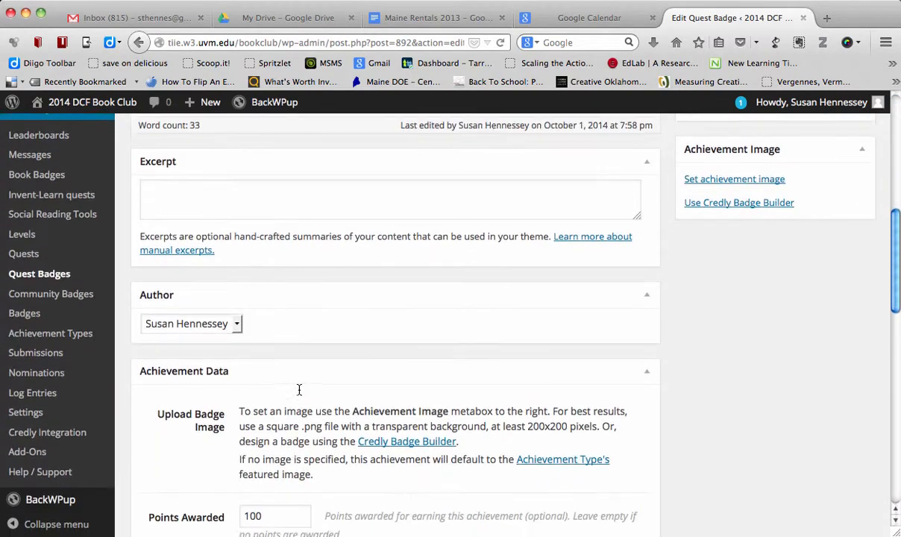
scroll(299, 390, "down", 7)
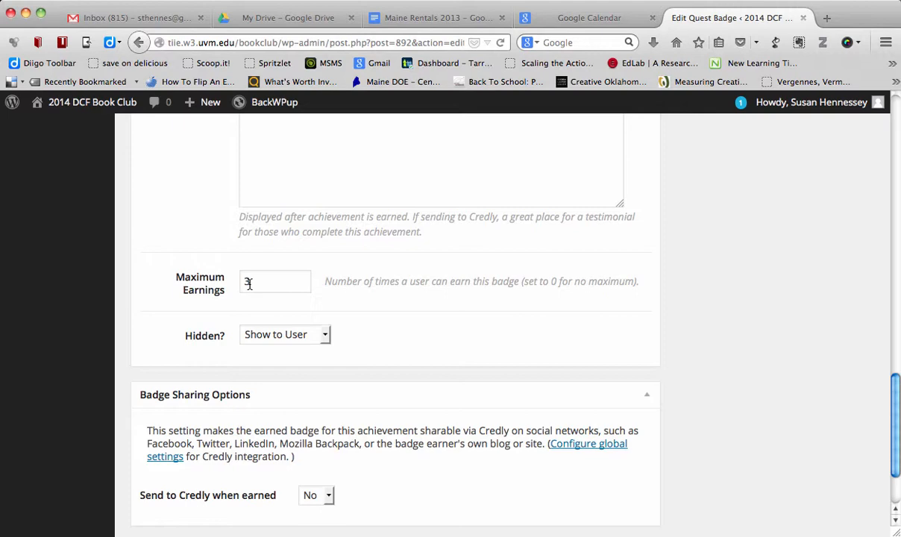
scroll(388, 385, "up", 15)
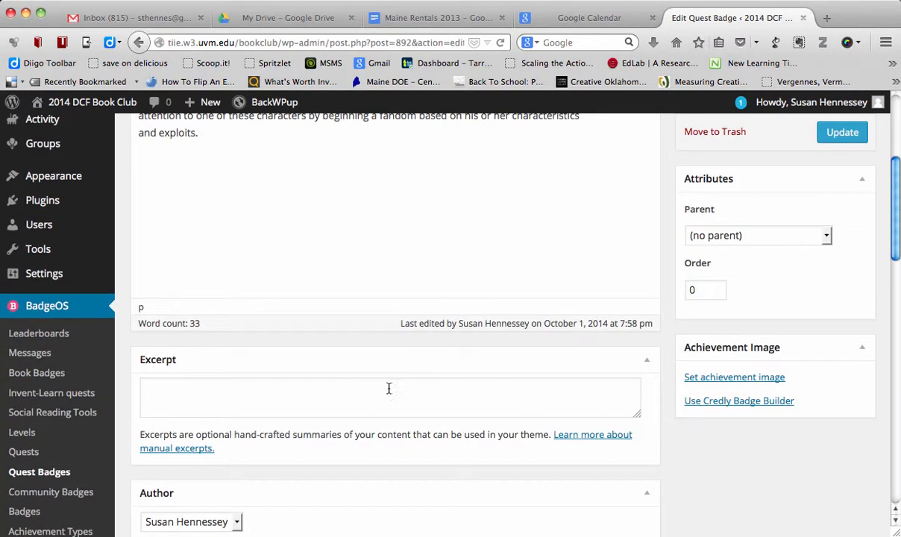
scroll(679, 517, "up", 2)
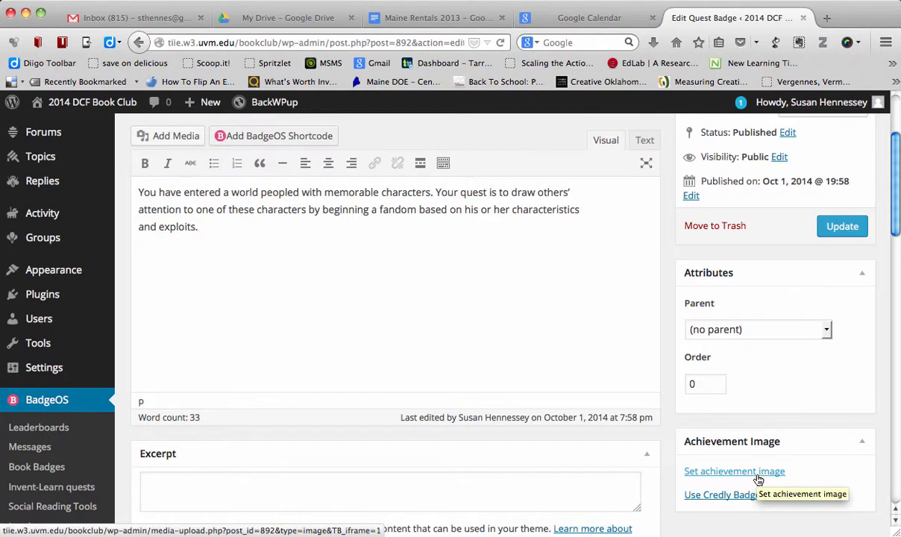
scroll(760, 477, "up", 3)
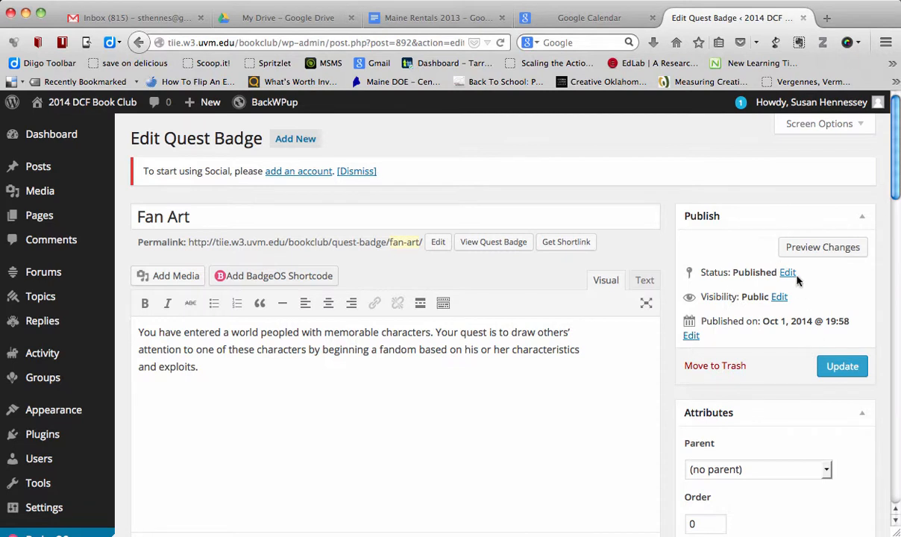
left_click(846, 369)
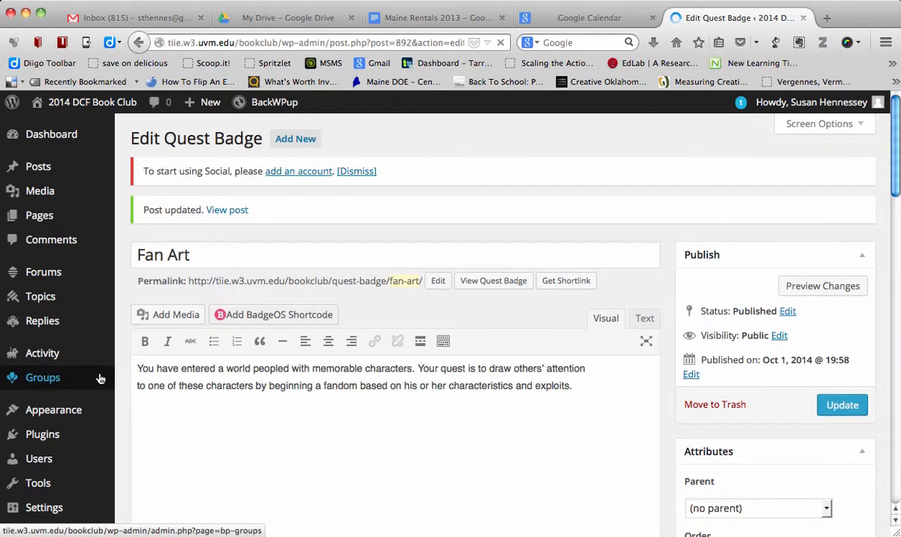
- Open the Quest Menu page for editing from the site's list of pages and look through its badge descriptions
scroll(105, 258, "down", 5)
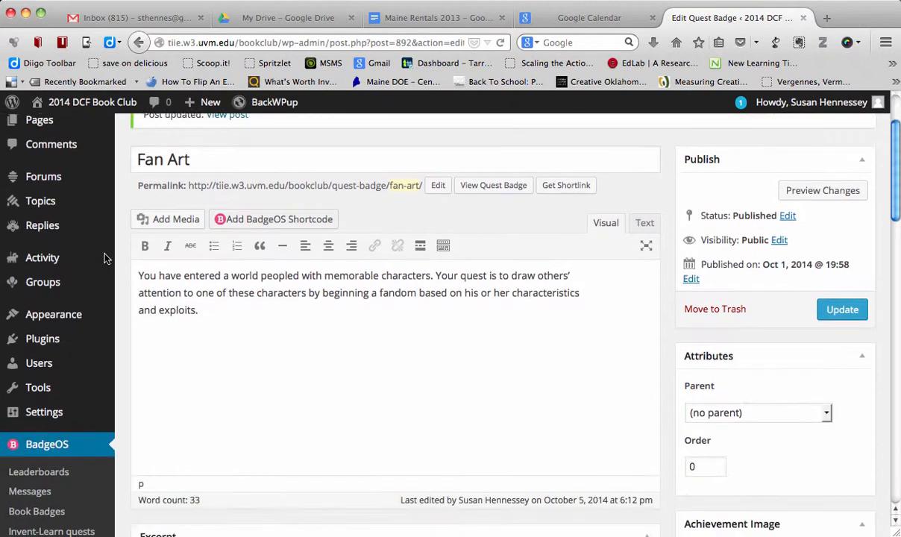
scroll(105, 258, "up", 5)
mouse_move(41, 216)
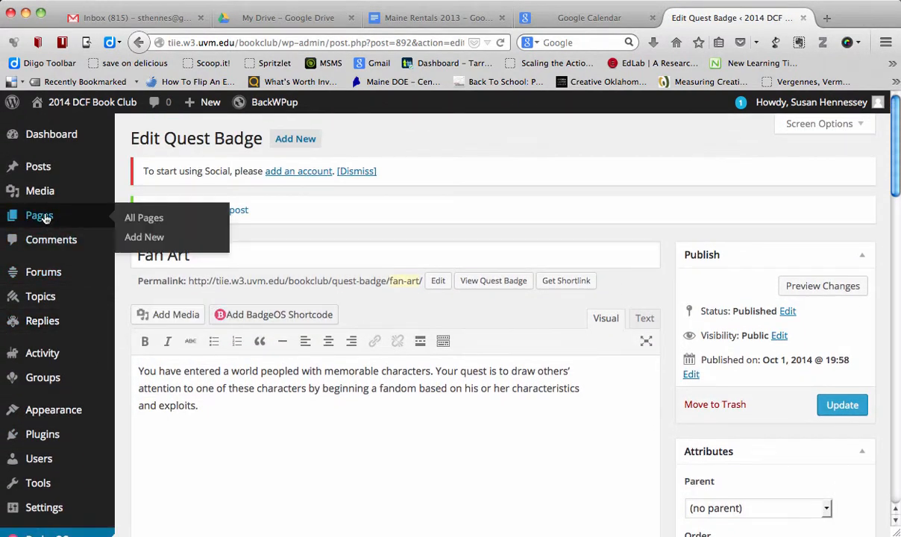
scroll(41, 217, "down", 5)
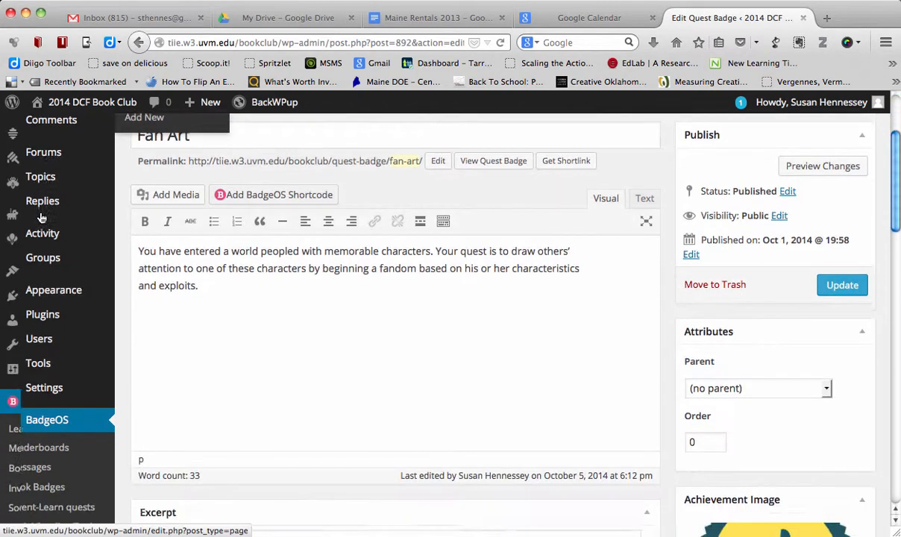
scroll(52, 353, "up", 5)
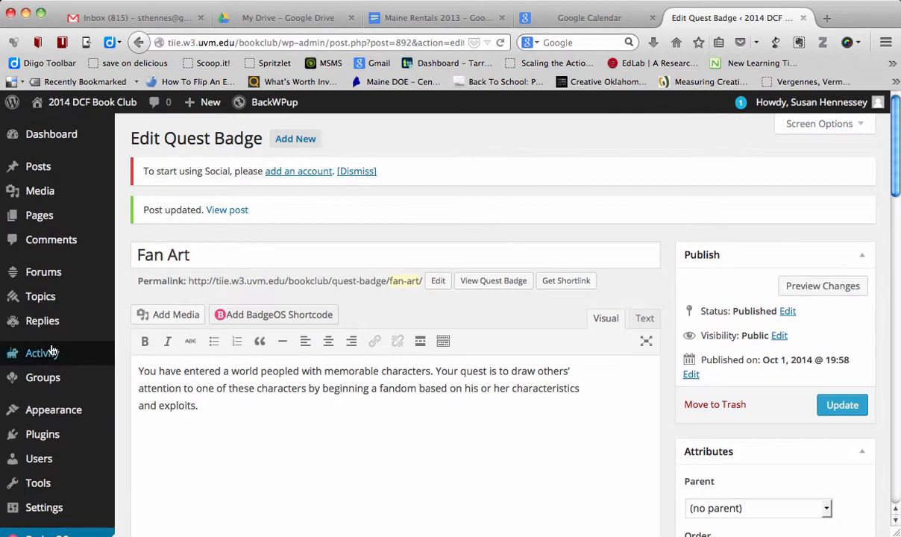
left_click(42, 222)
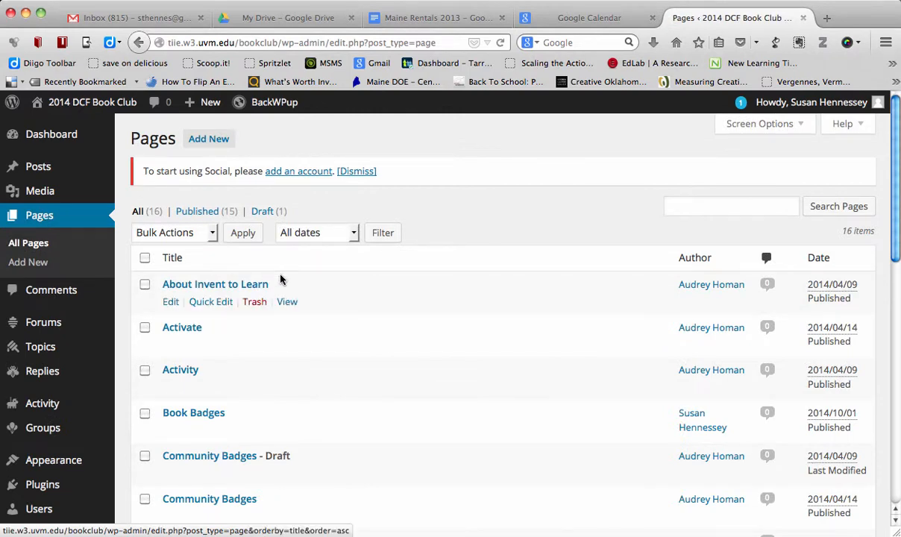
scroll(280, 280, "down", 10)
mouse_move(266, 276)
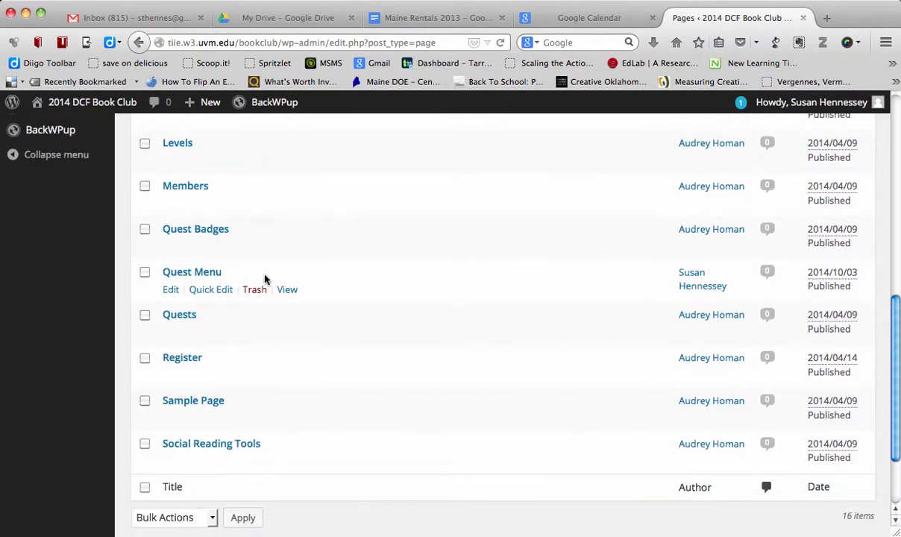
left_click(173, 292)
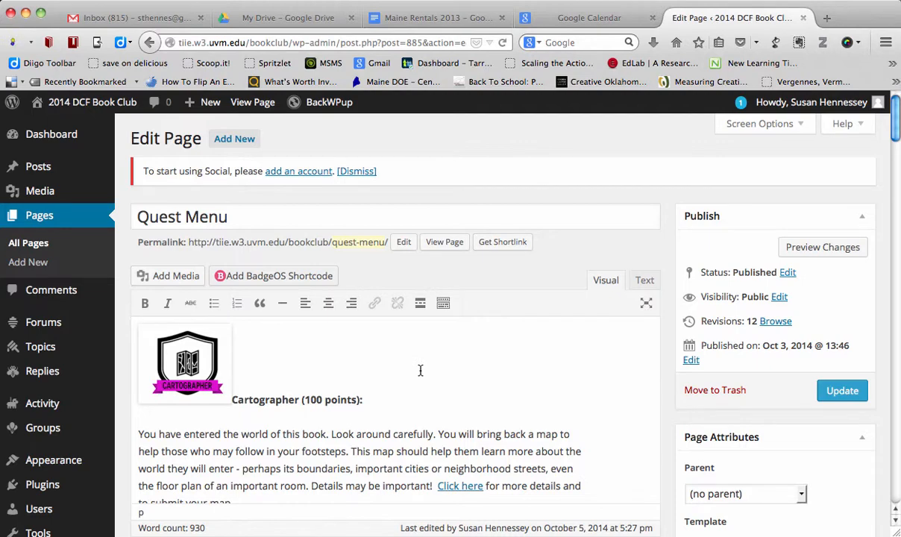
scroll(420, 370, "down", 5)
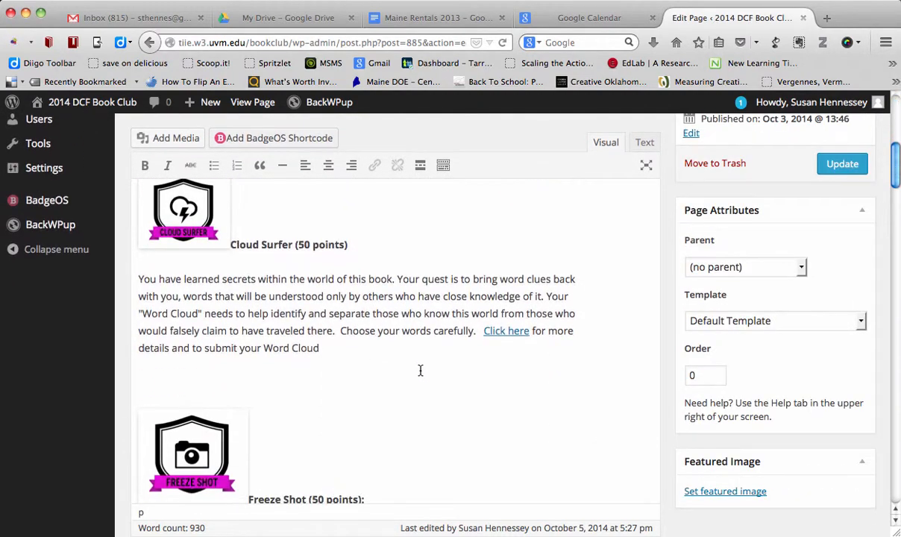
- Examine the quest descriptions on the Quest Menu page being edited, including the Cloud Surfer, Freeze Shot, Transcriber and Poet badges
scroll(420, 371, "down", 7)
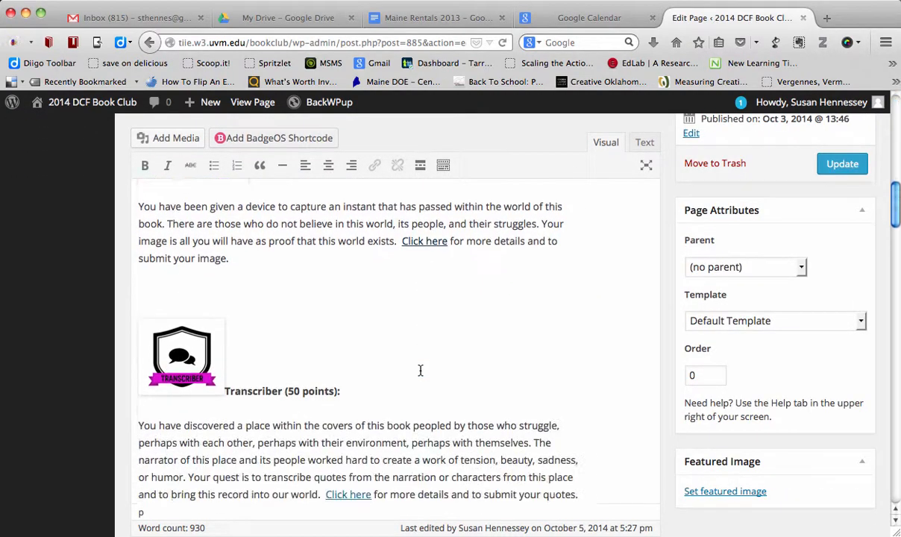
scroll(421, 370, "down", 2)
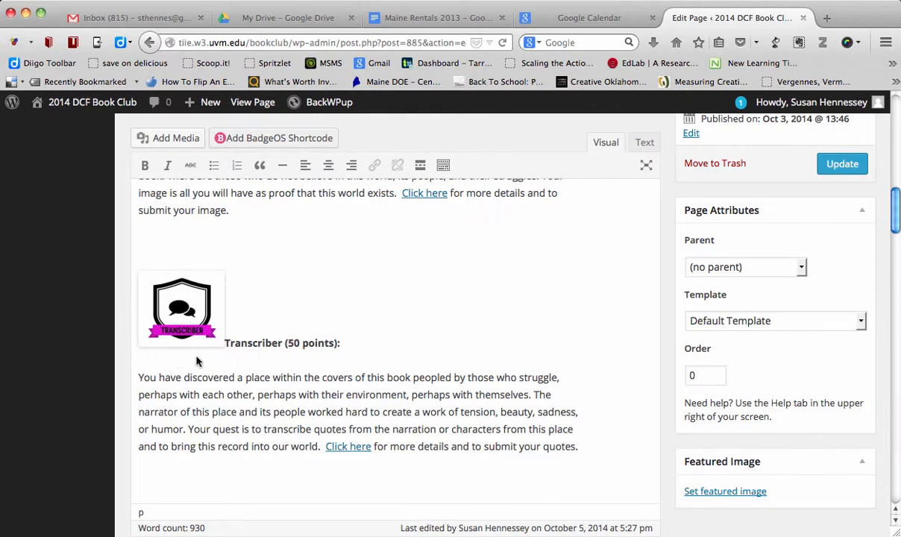
scroll(187, 391, "down", 10)
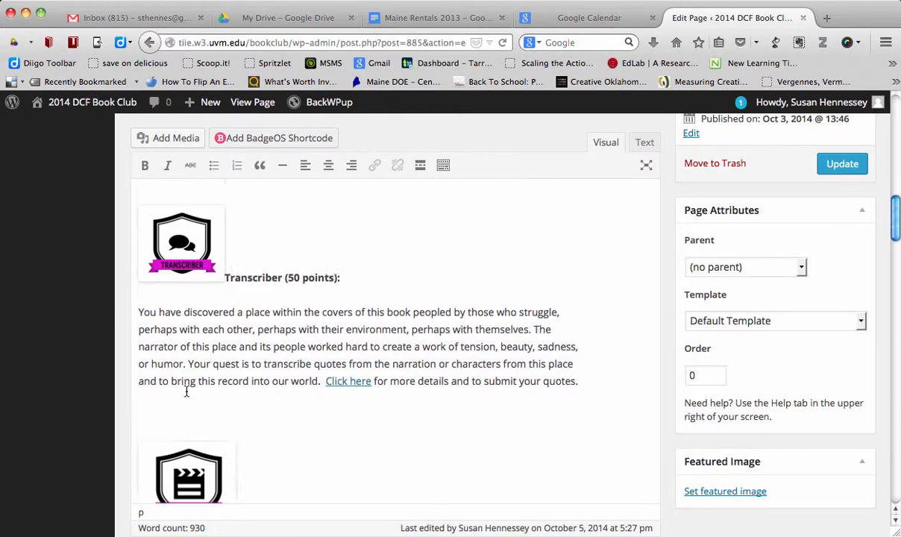
scroll(187, 391, "down", 3)
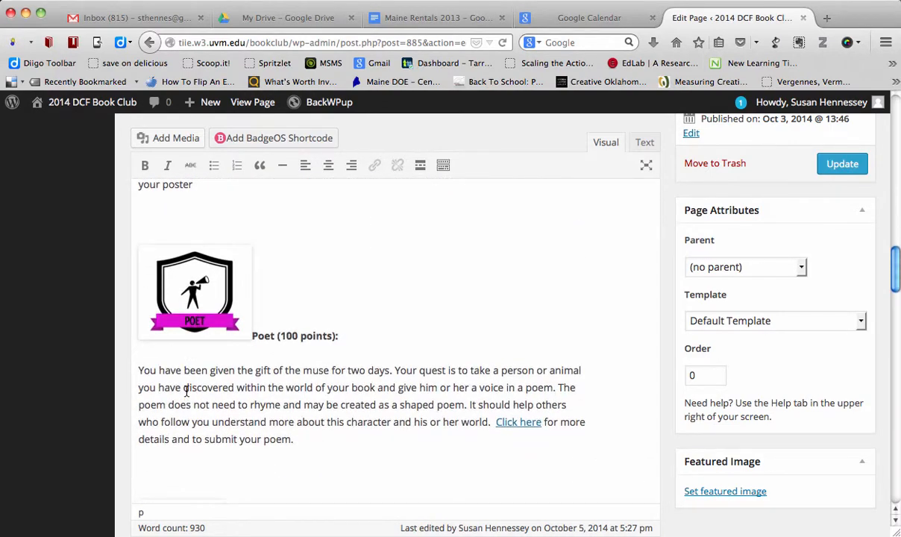
scroll(186, 391, "up", 20)
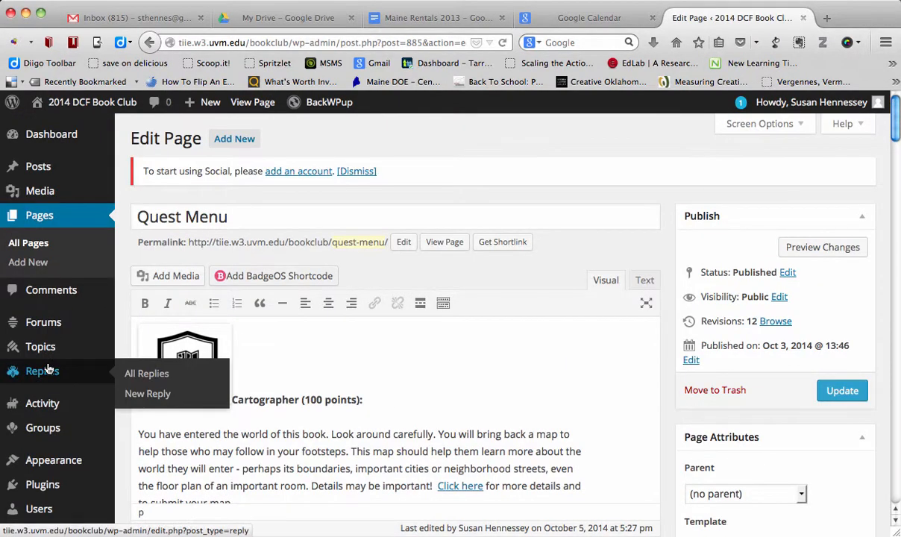
scroll(49, 368, "down", 7)
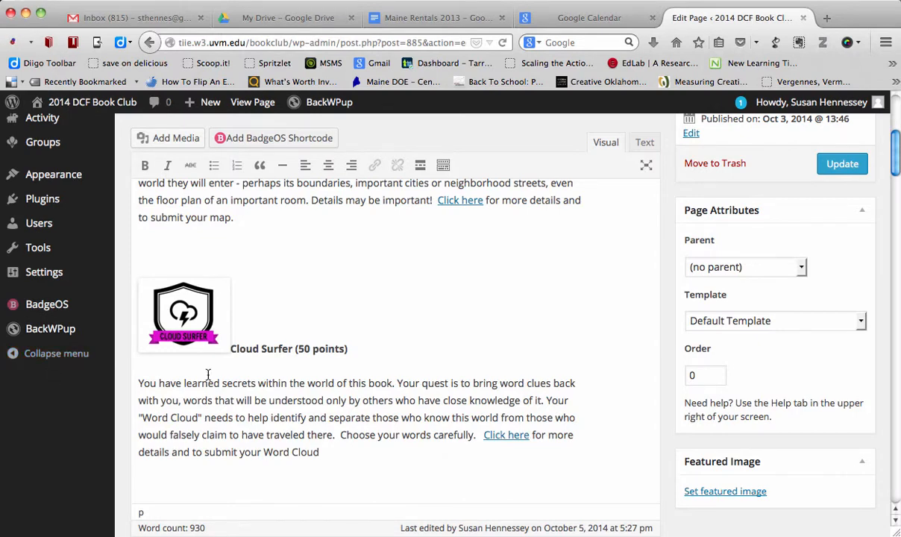
- Leave the page editor for the public 2014 DCF Book Club site and look over its Get started page
scroll(208, 374, "up", 7)
left_click(64, 105)
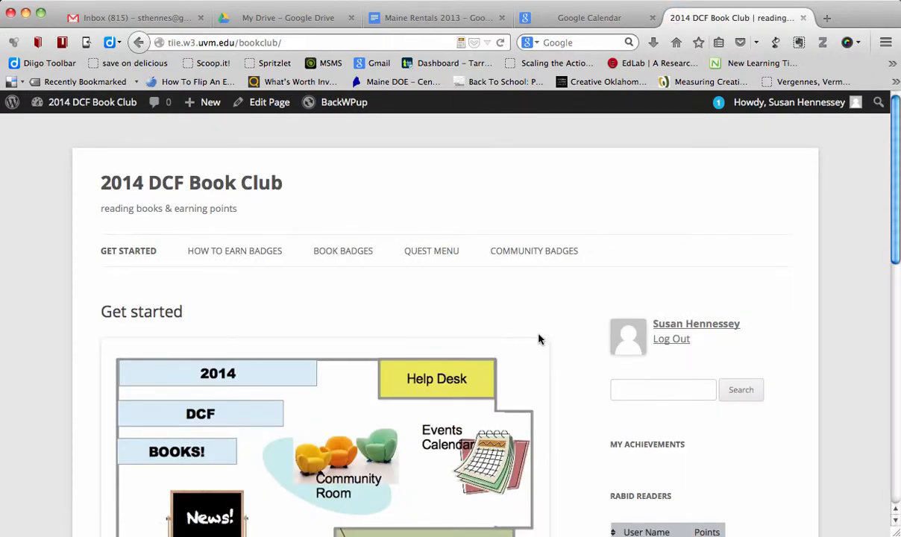
scroll(539, 339, "down", 3)
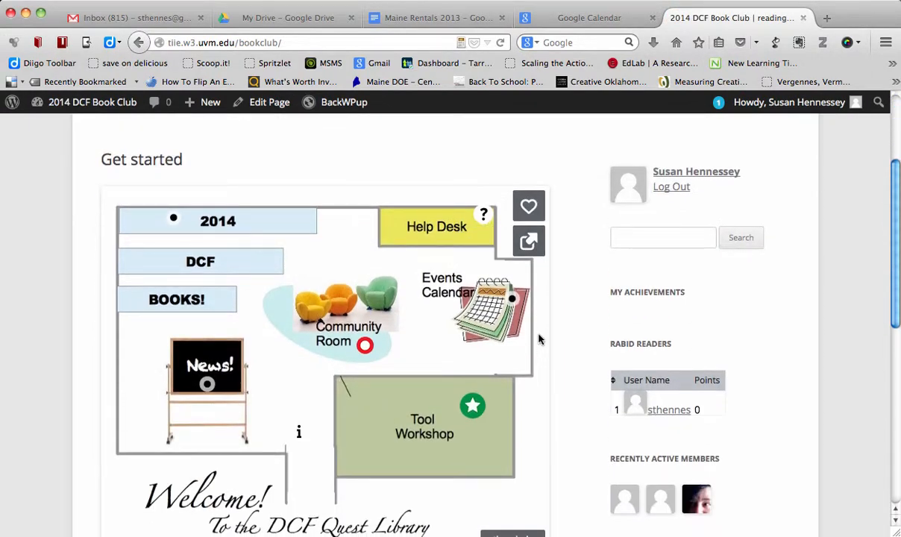
scroll(539, 339, "down", 5)
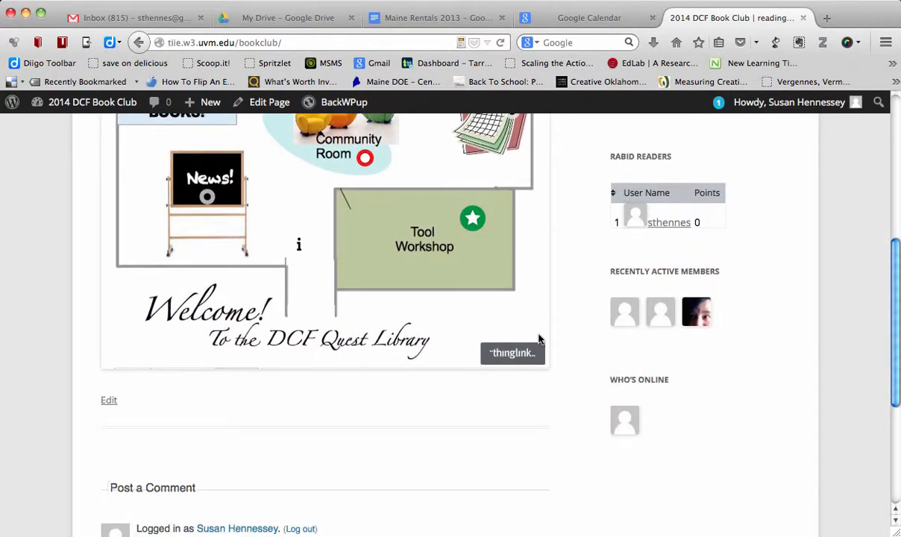